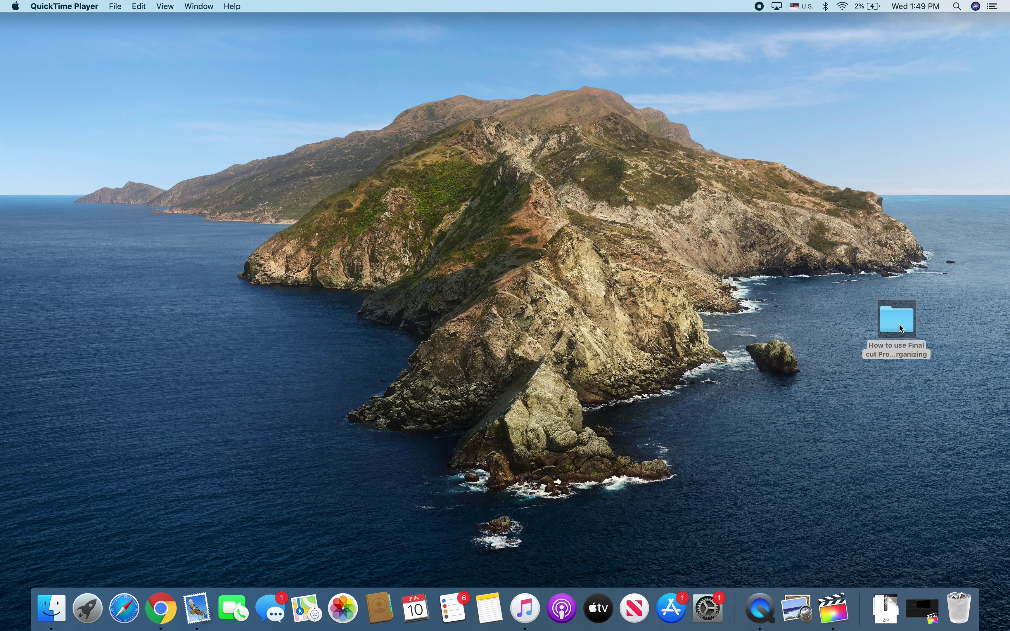
Step: Open the 'How to use Final cut Pro workflow and Organizing' folder from the desktop
double_click(899, 324)
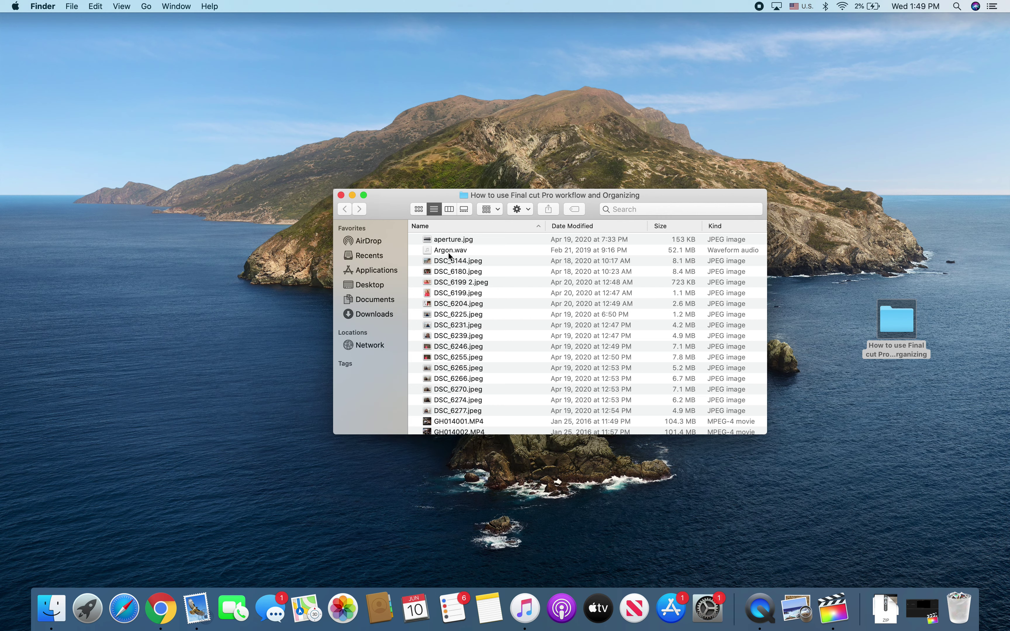
Step: Scroll through the folder's JPEG photos, Argon.wav audio and GoPro MP4 movies to review them
scroll(446, 255, "down", 5)
scroll(447, 267, "up", 2)
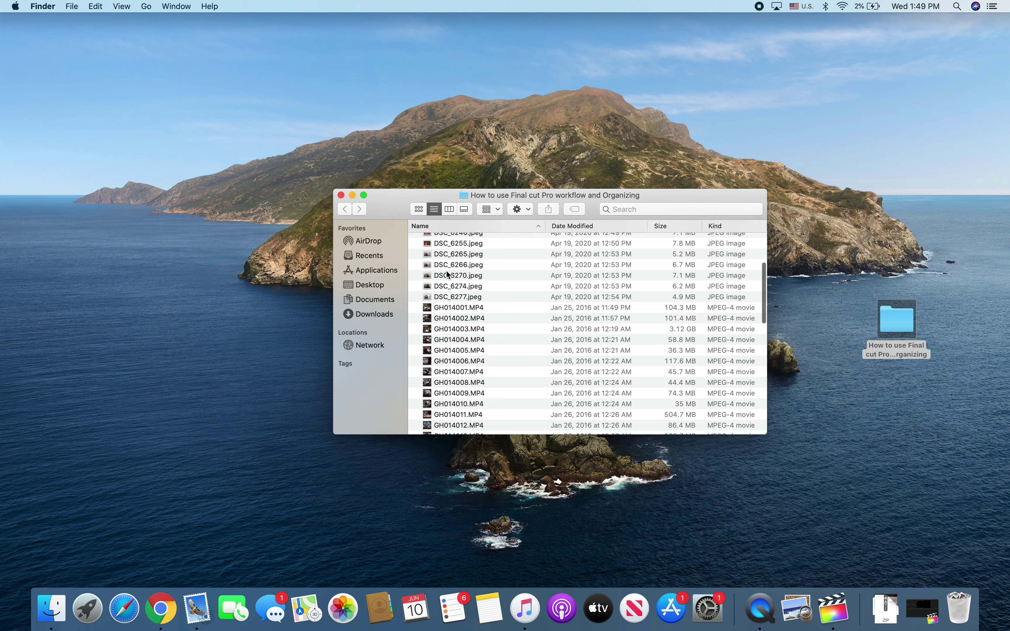
scroll(449, 350, "down", 15)
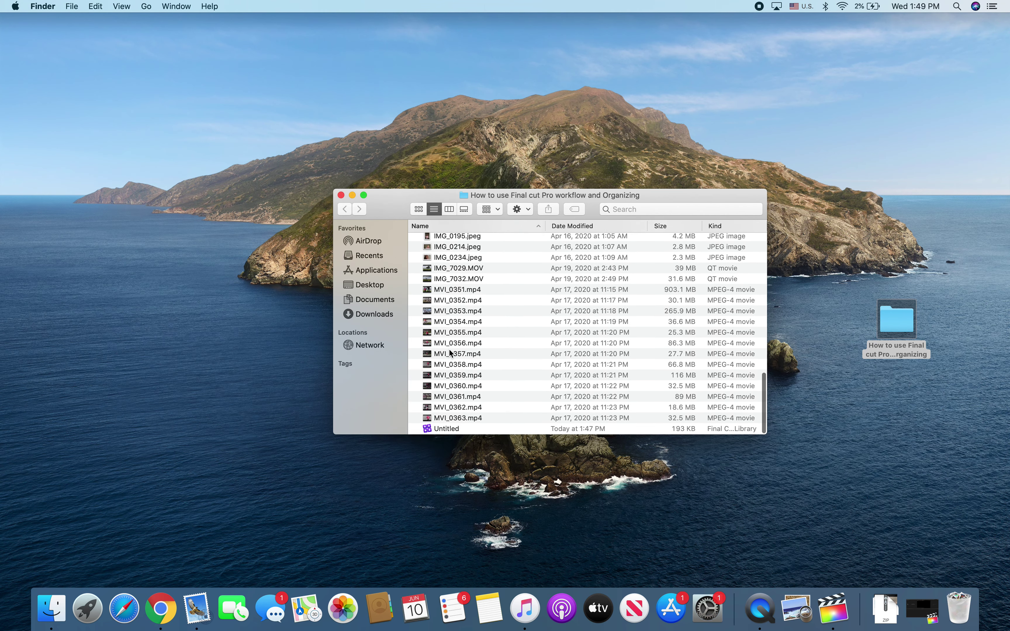
scroll(450, 353, "up", 5)
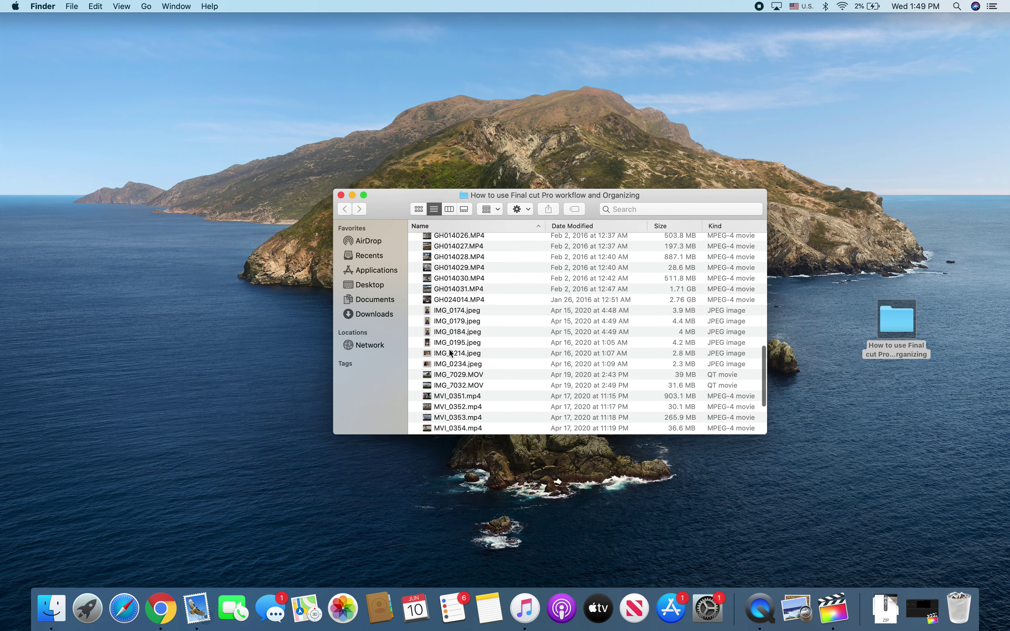
scroll(450, 353, "up", 6)
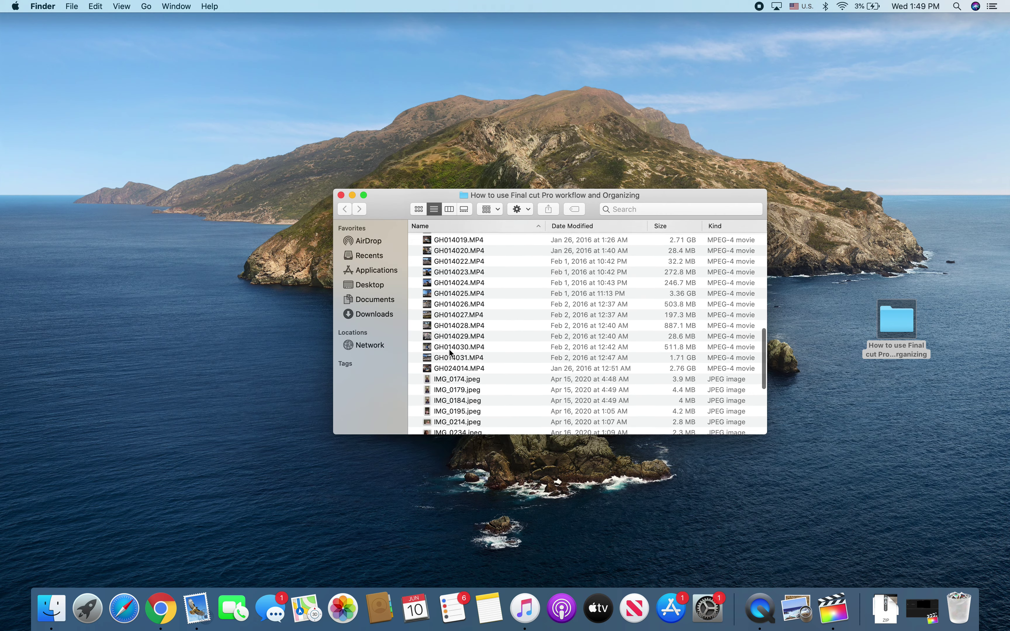
scroll(449, 353, "up", 8)
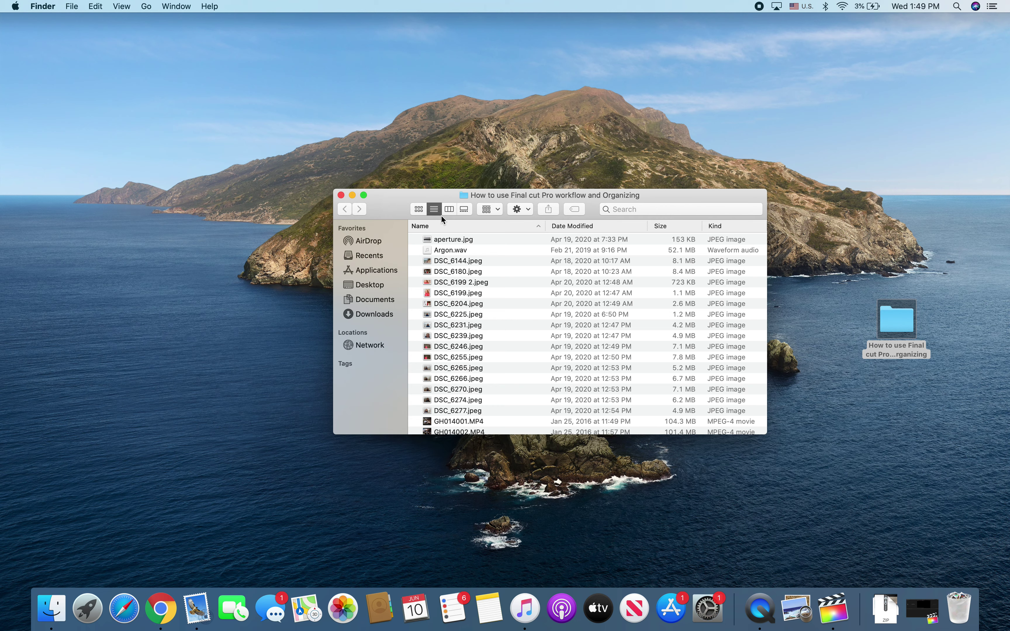
Step: Close the tutorial folder's Finder window and launch Final Cut Pro from the Dock
left_click(341, 195)
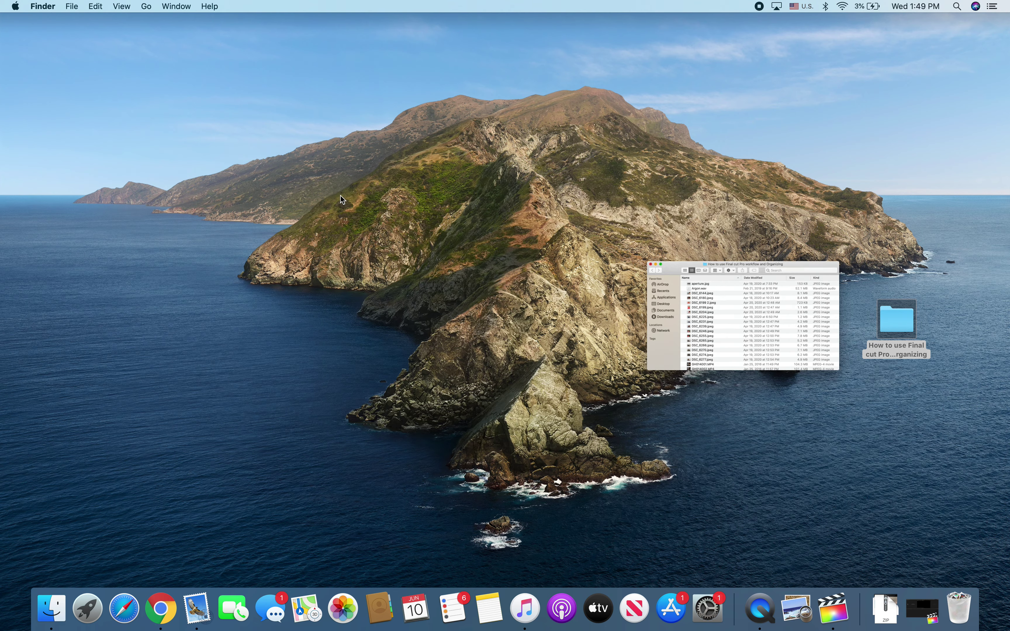
left_click(832, 603)
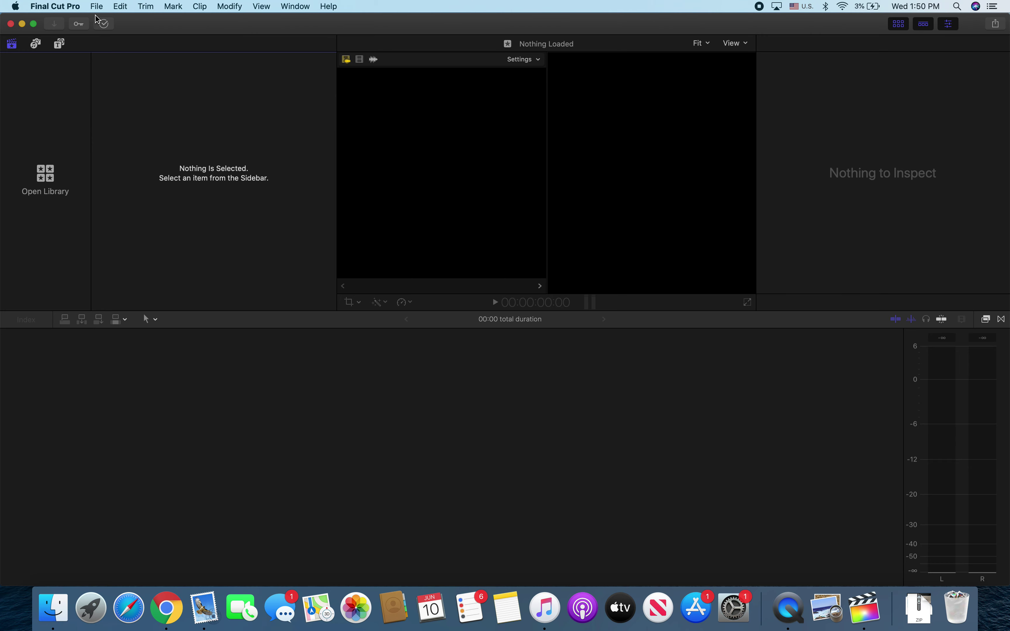
Step: Create a new library named 'How to use Final Cut' via File > New > Library and save it
left_click(98, 7)
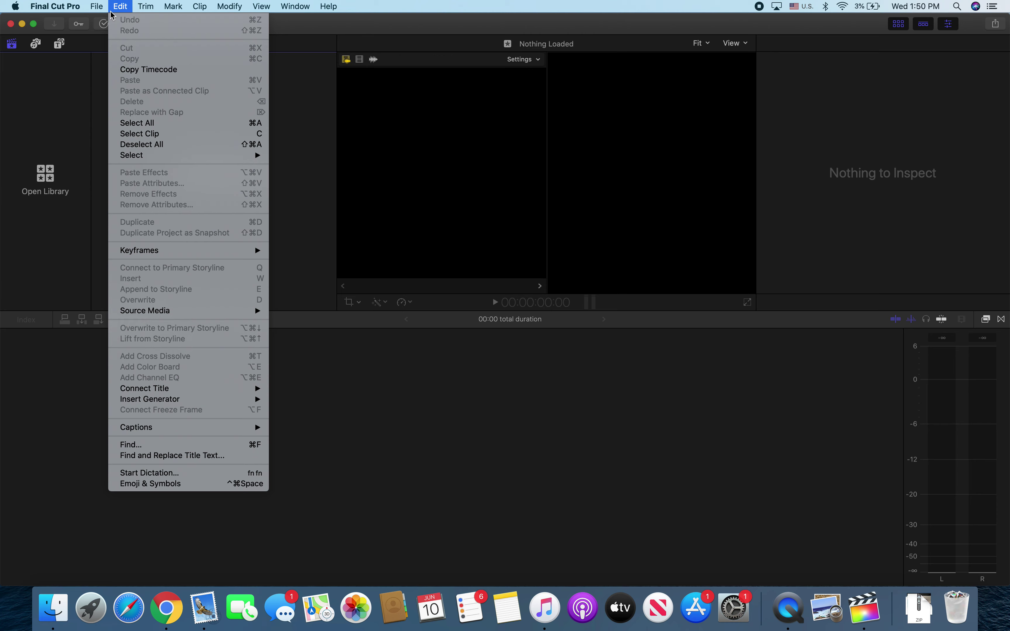
mouse_move(114, 20)
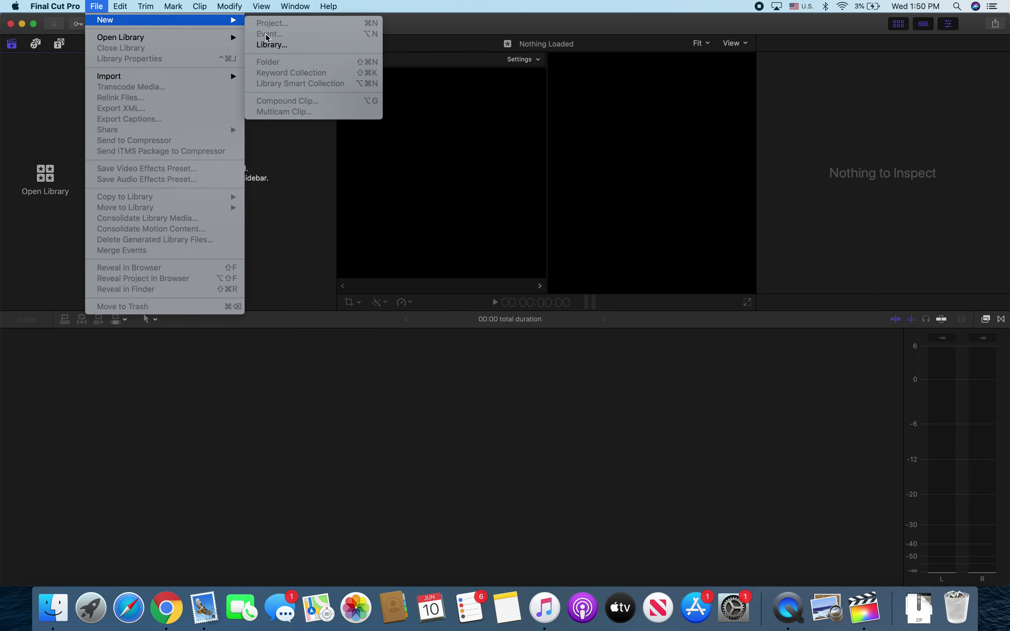
left_click(269, 44)
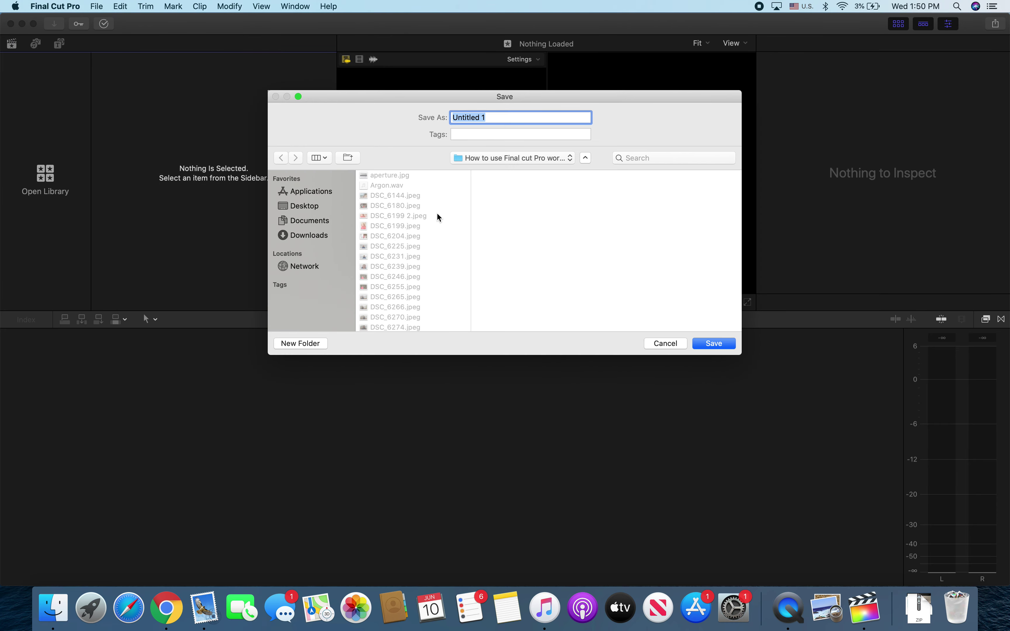
left_click(500, 119)
key("BackSpace")
key("BackSpace")
key("BackSpace")
key("BackSpace")
key("BackSpace")
key("BackSpace")
key("BackSpace")
key("BackSpace")
key("BackSpace")
key("BackSpace")
type("How to use Final Cut")
left_click(721, 347)
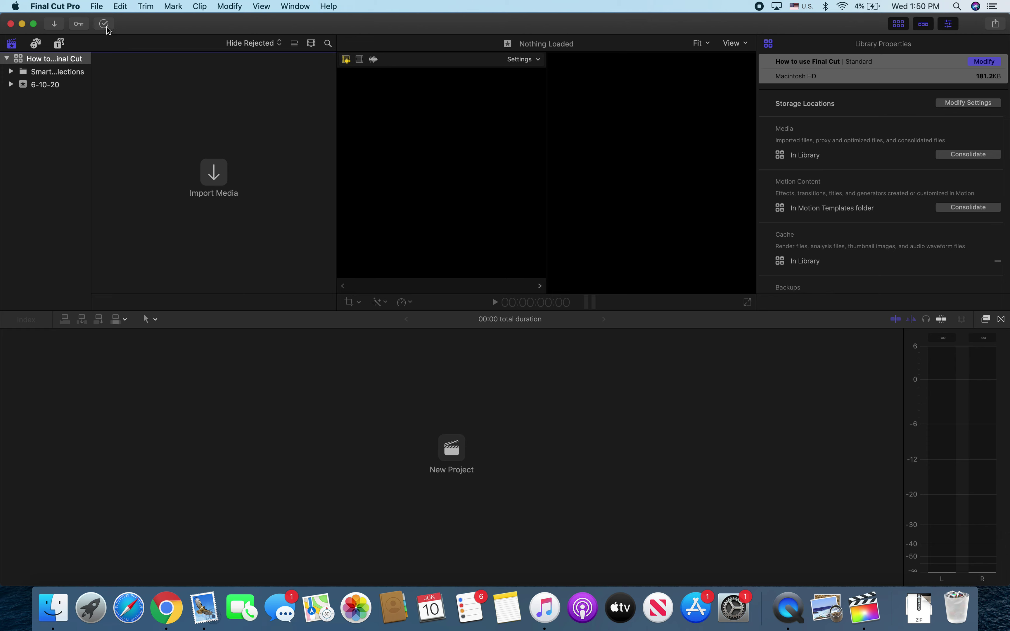
Step: Create a new 4K 23.98p project named 'How to use Final Cut' in the 6-10-20 event
left_click(96, 6)
mouse_move(229, 20)
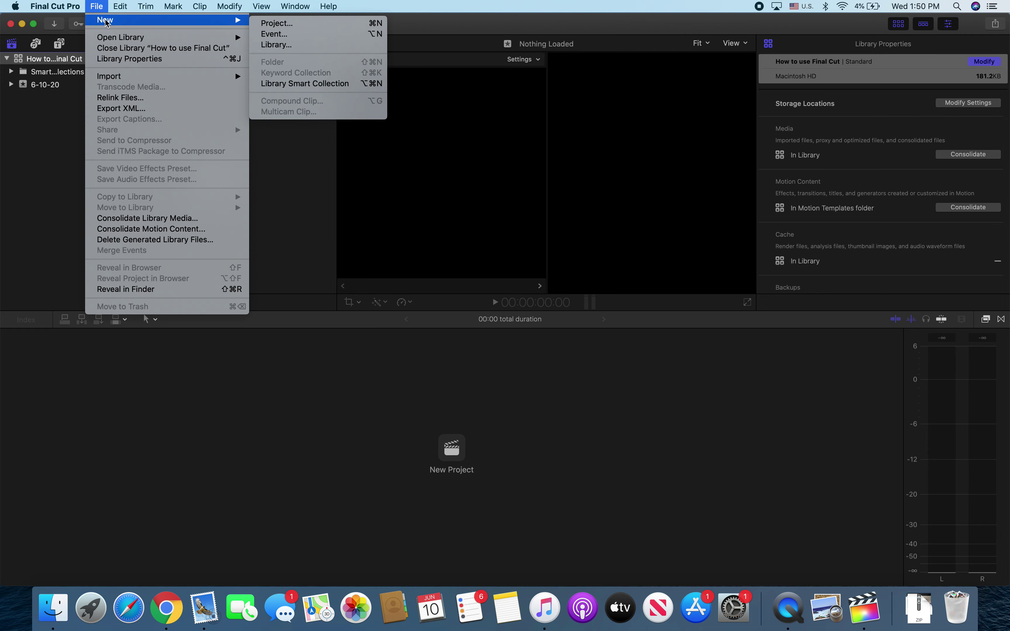
left_click(273, 23)
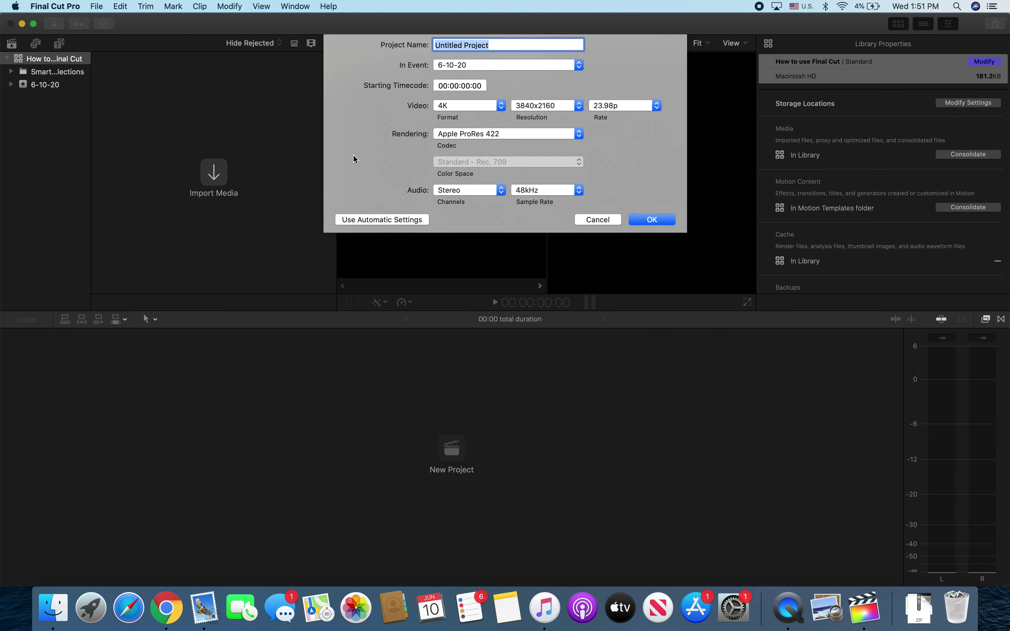
type("How ")
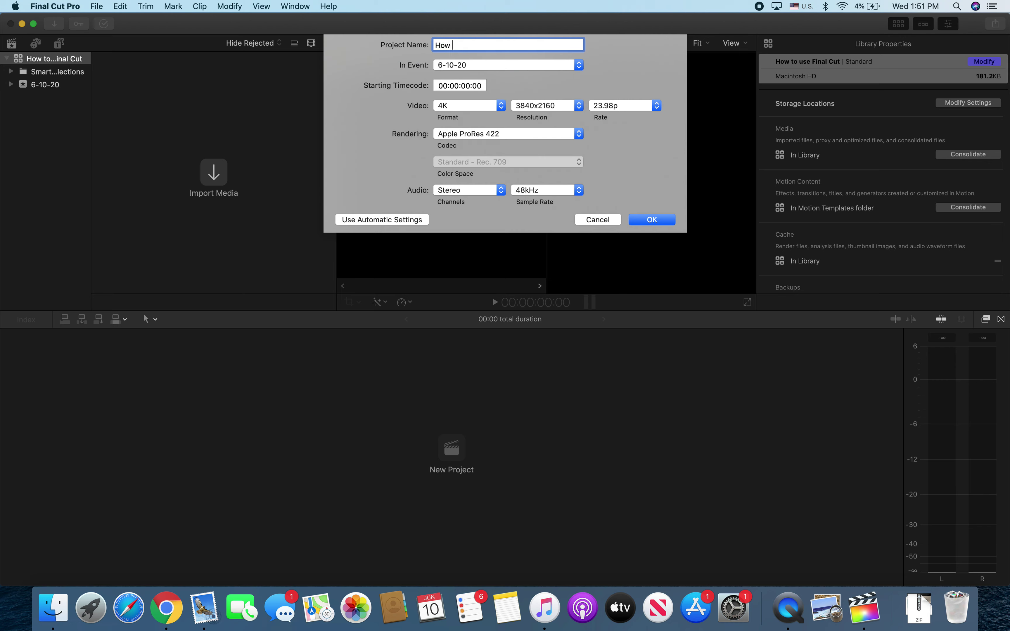
type("to use Final Cut")
left_click(658, 219)
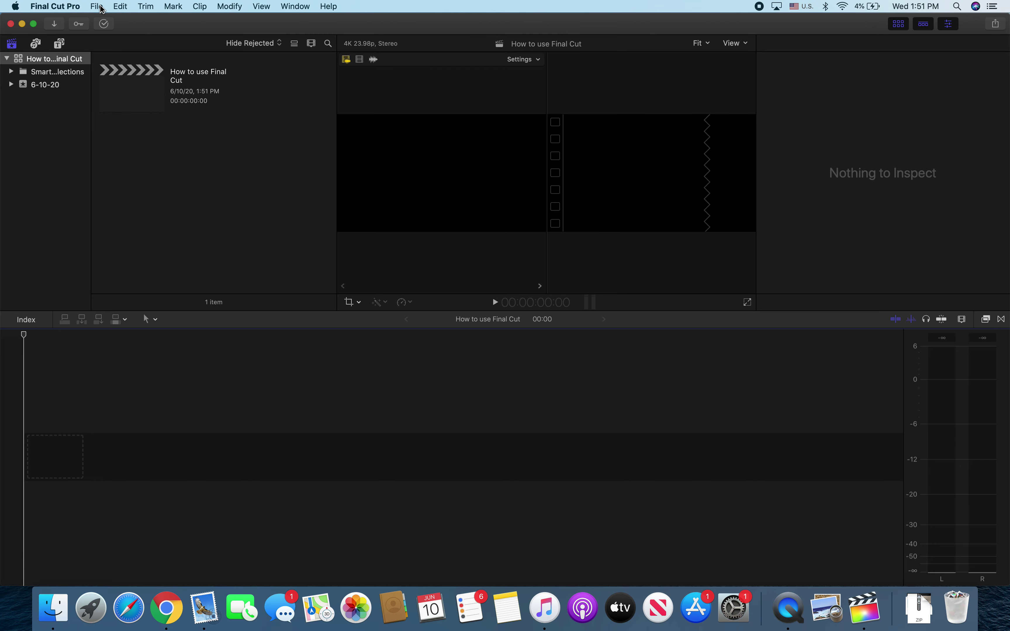
left_click(100, 9)
Step: Import the entire tutorial folder from the Desktop, adding 70 items to the 6-10-20 event
mouse_move(119, 77)
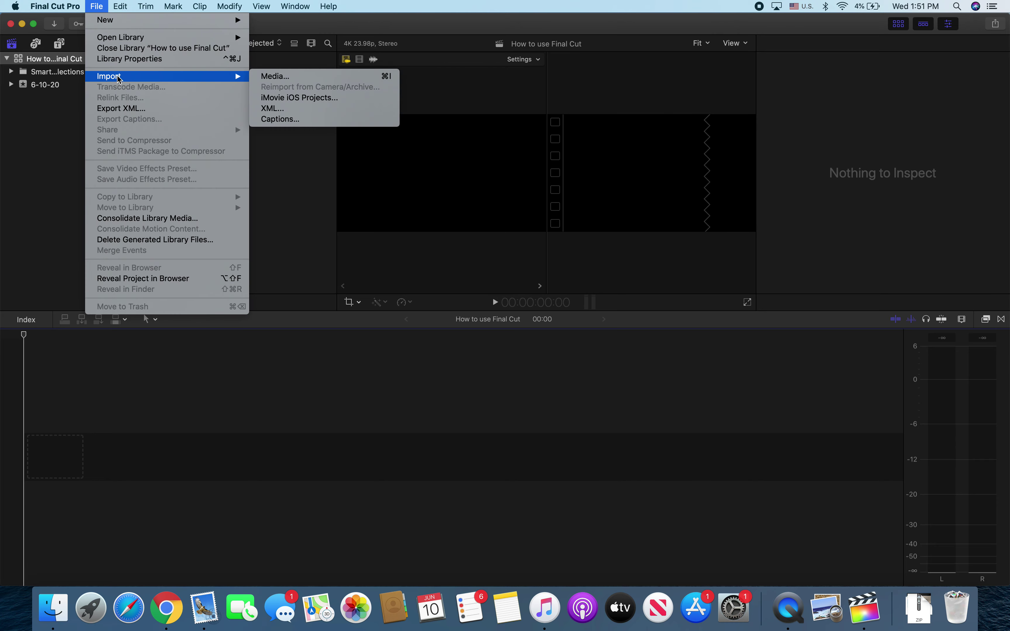
left_click(297, 78)
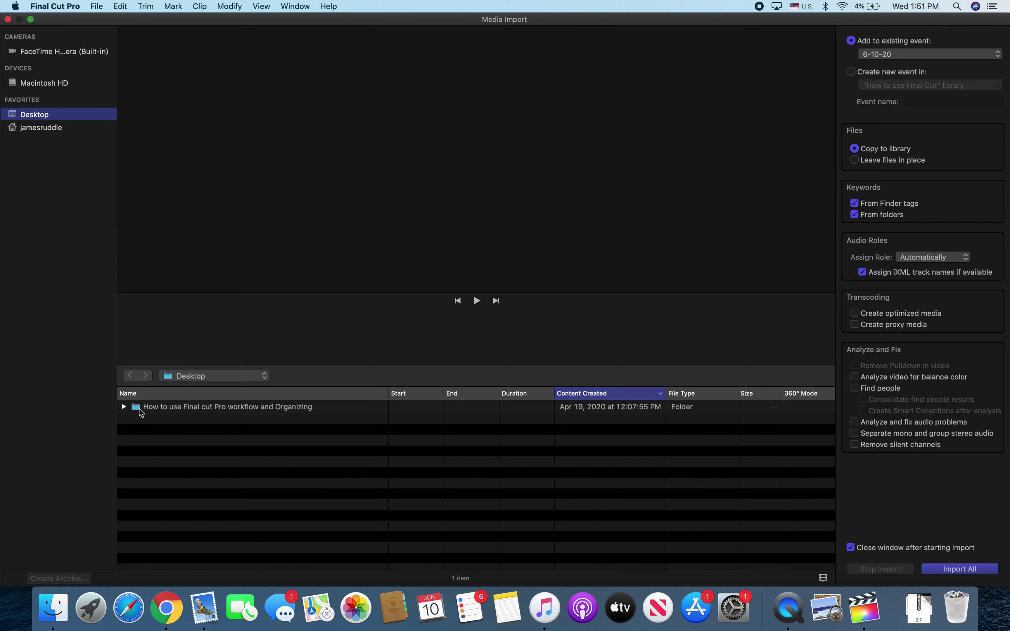
left_click(139, 408)
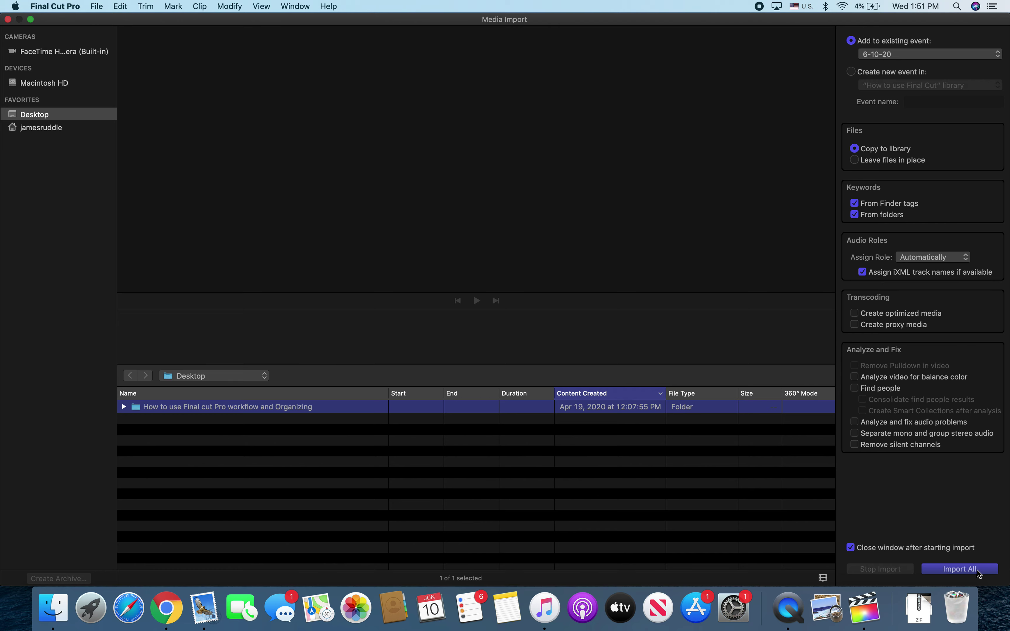
left_click(123, 407)
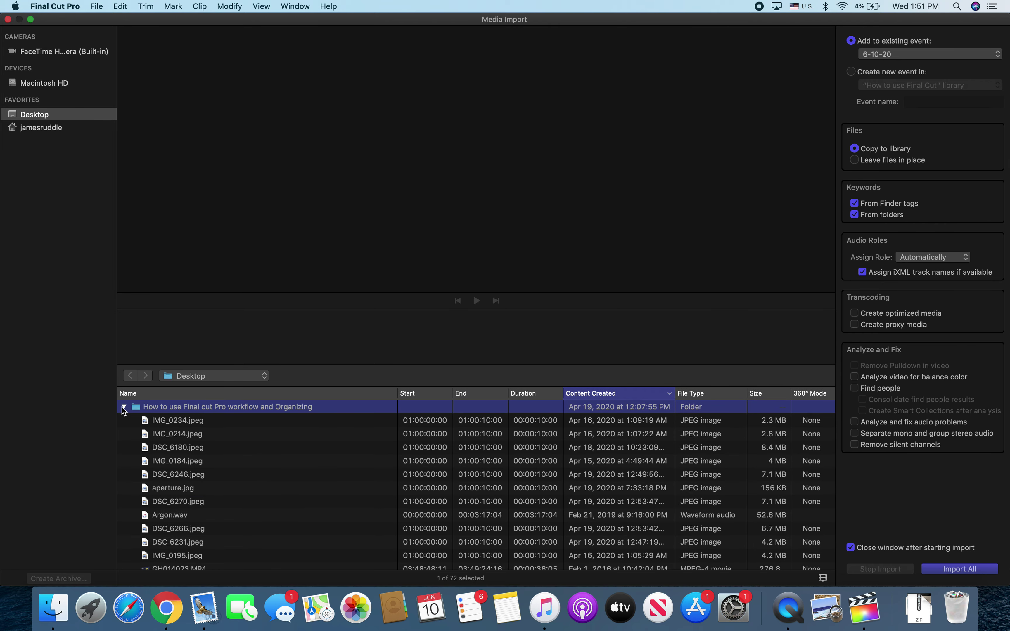
left_click(124, 407)
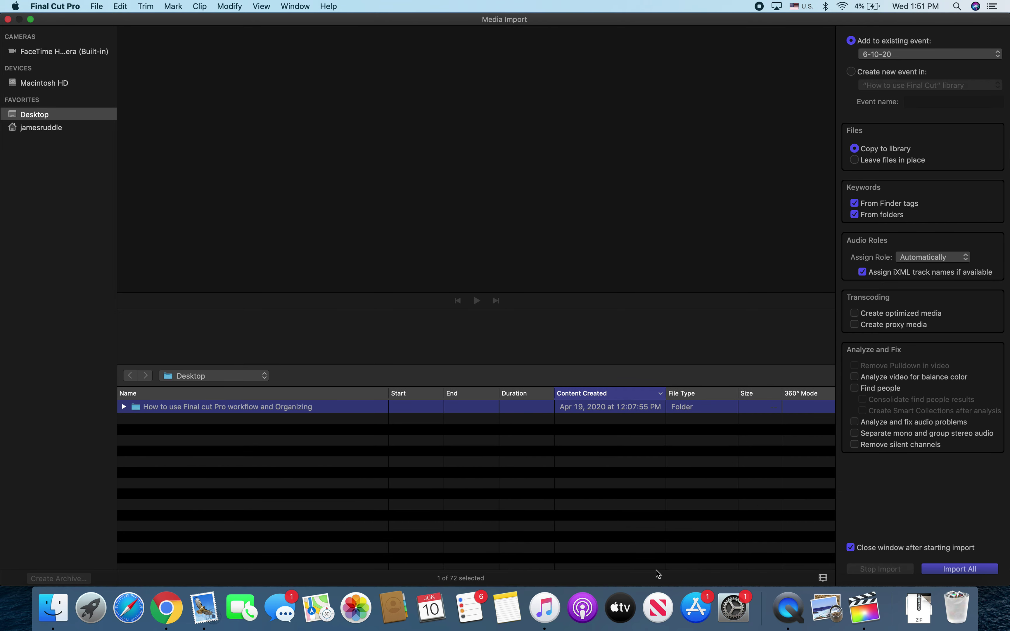
left_click(955, 568)
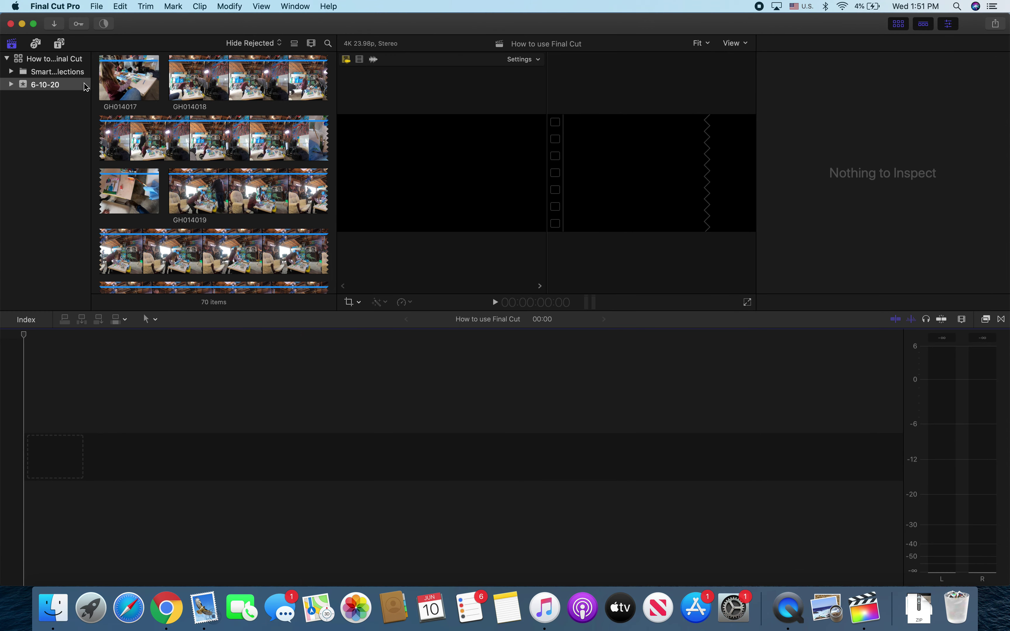
Step: Open another New Project dialog, confirm the Apple ProRes 422 rendering codec, then cancel it
left_click(99, 7)
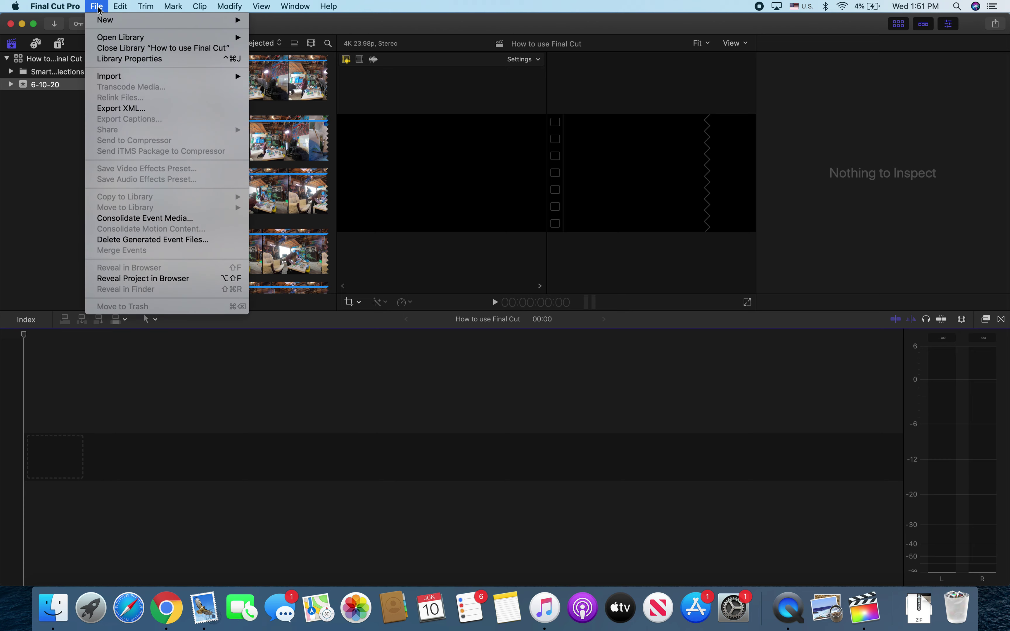
mouse_move(108, 19)
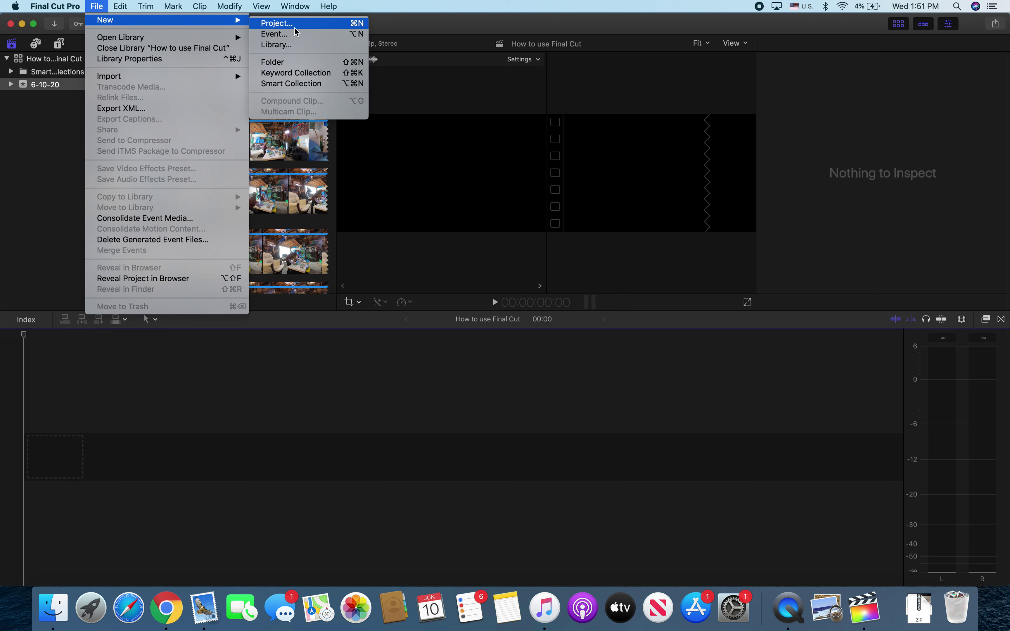
left_click(288, 21)
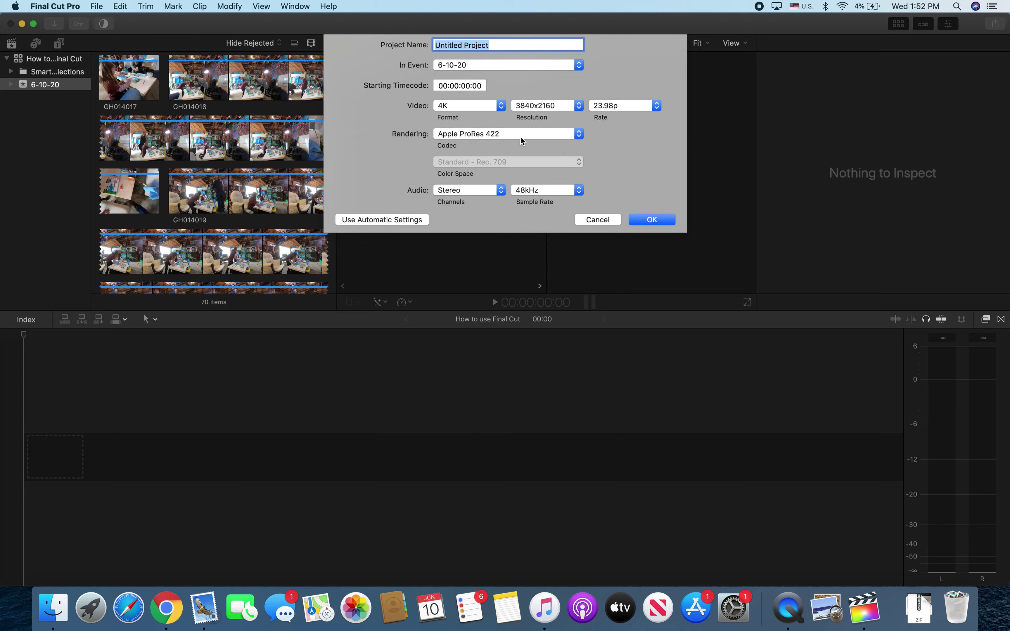
left_click(580, 136)
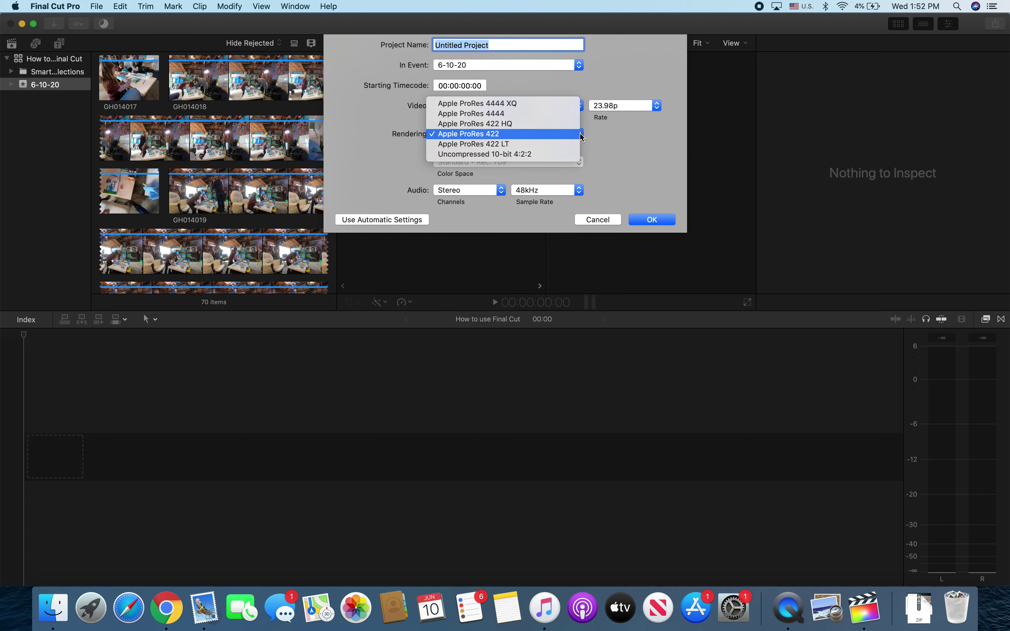
left_click(559, 135)
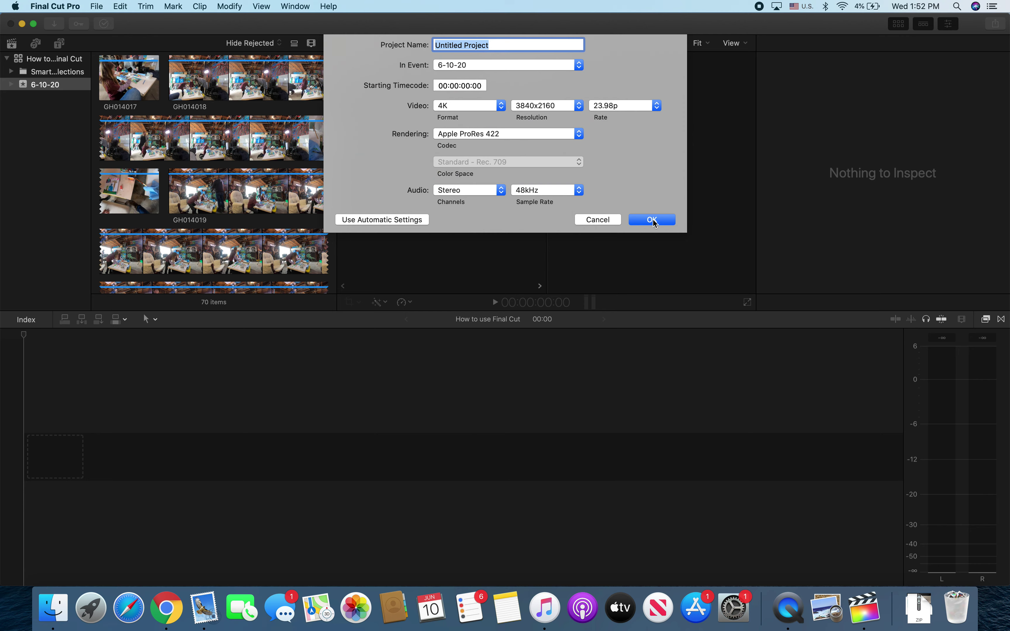
left_click(597, 220)
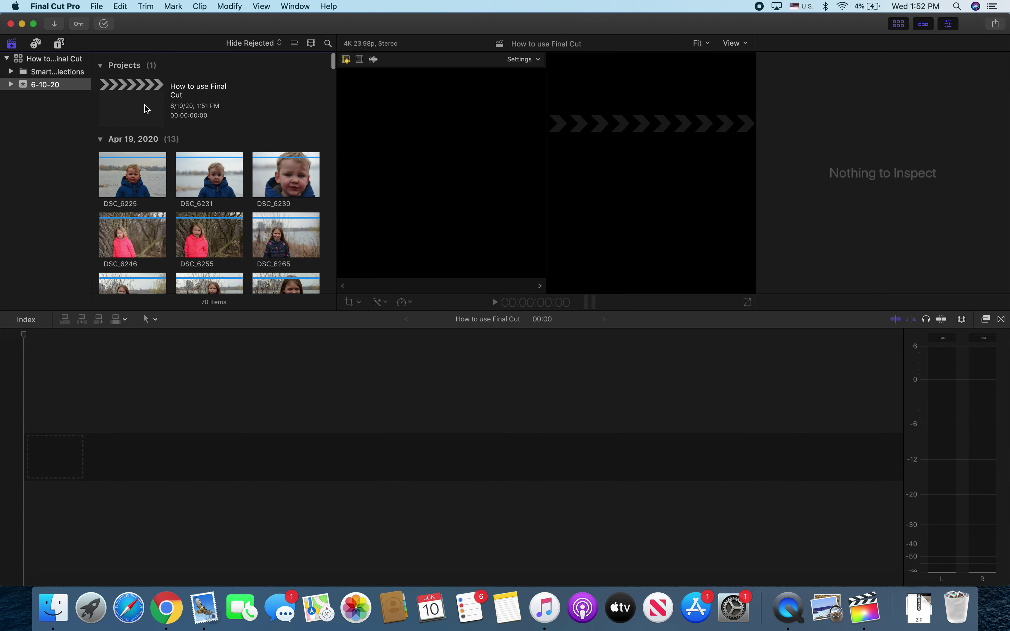
Step: Select the project and drag the IMG_7029 tree photo to the start of its timeline
left_click(146, 109)
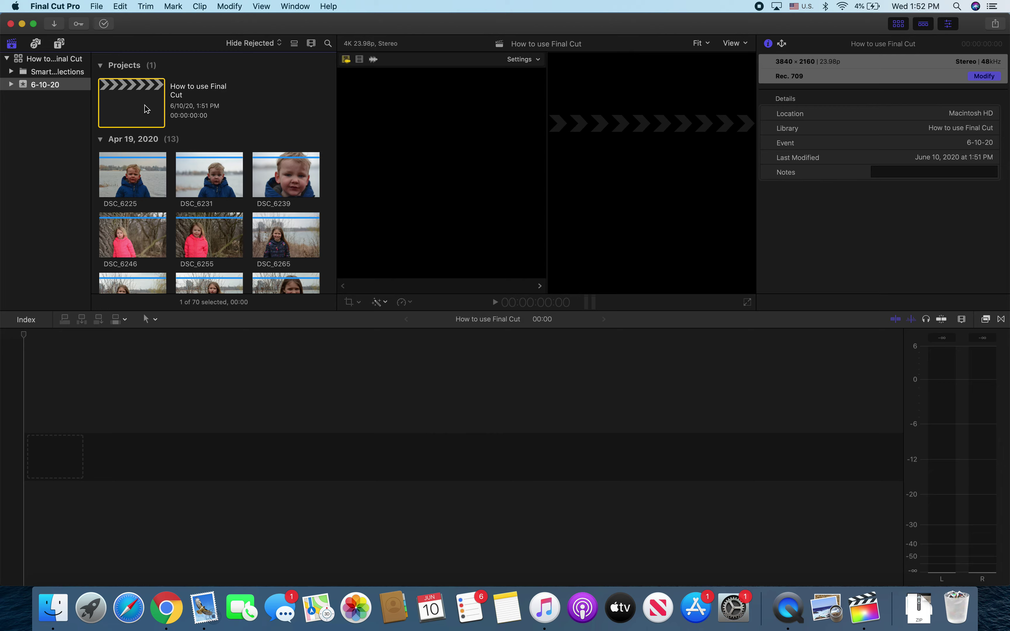
scroll(164, 278, "down", 15)
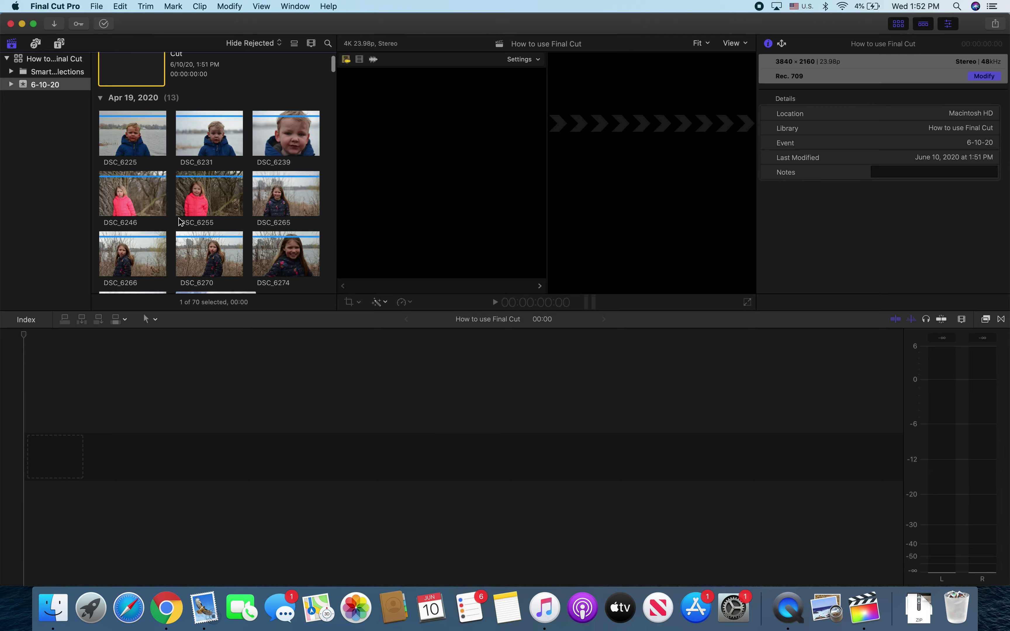
scroll(180, 221, "down", 10)
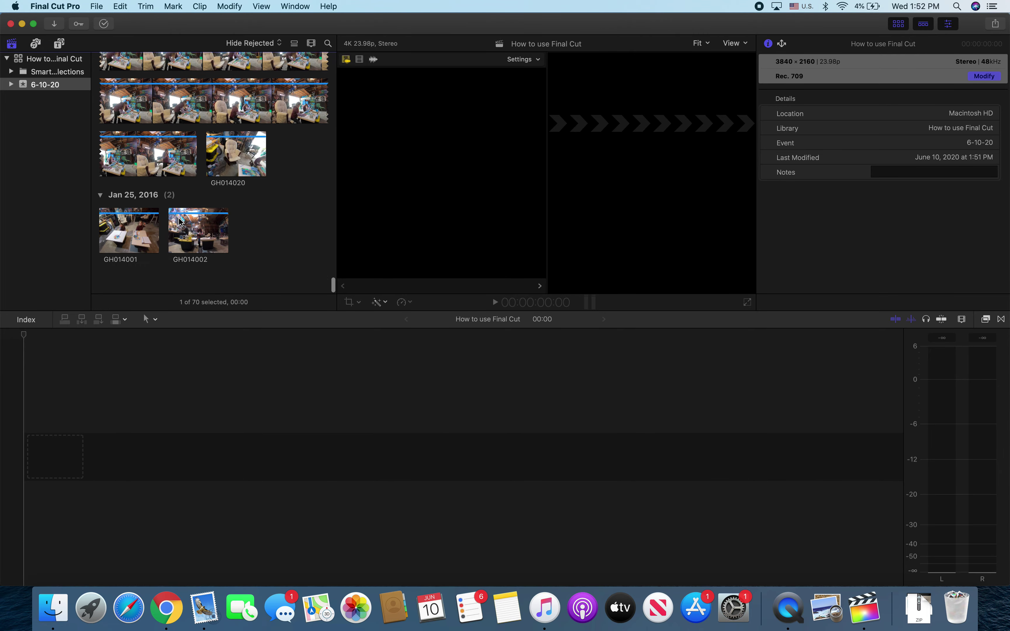
scroll(181, 221, "up", 3)
scroll(180, 222, "up", 10)
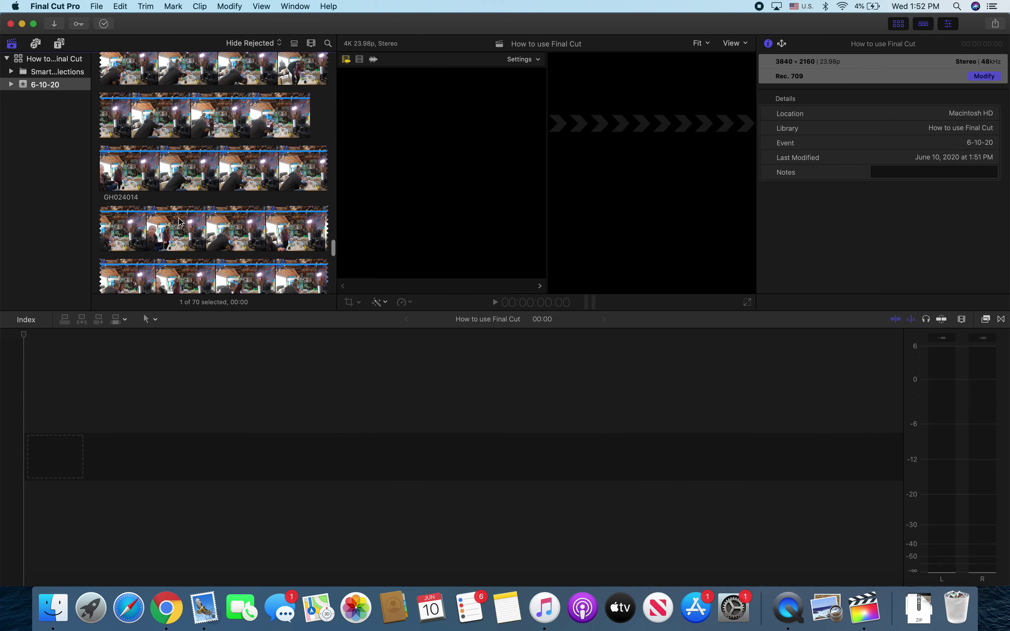
scroll(180, 222, "up", 15)
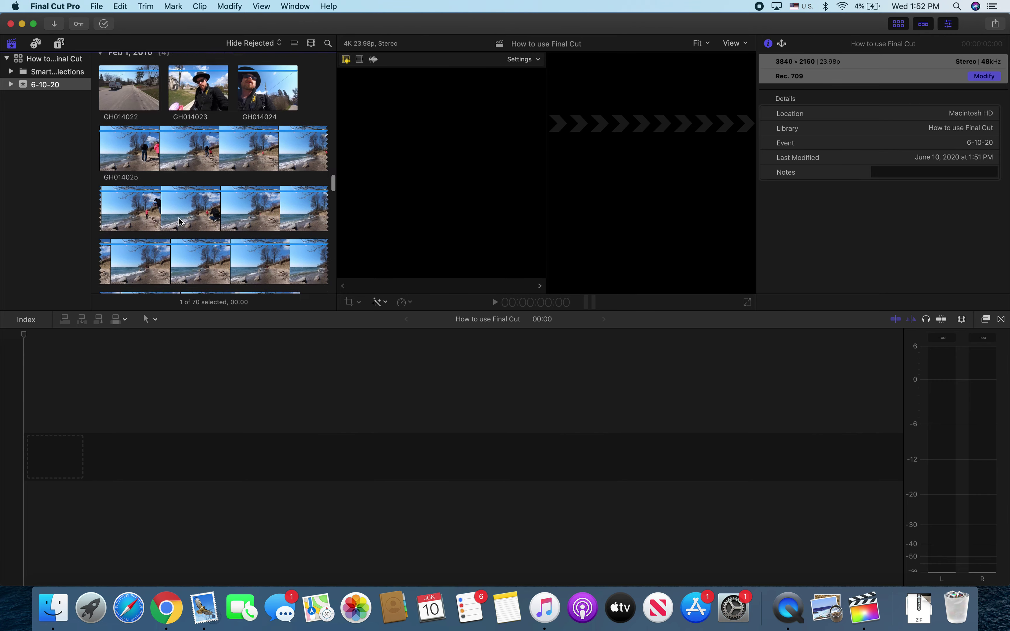
scroll(181, 221, "up", 5)
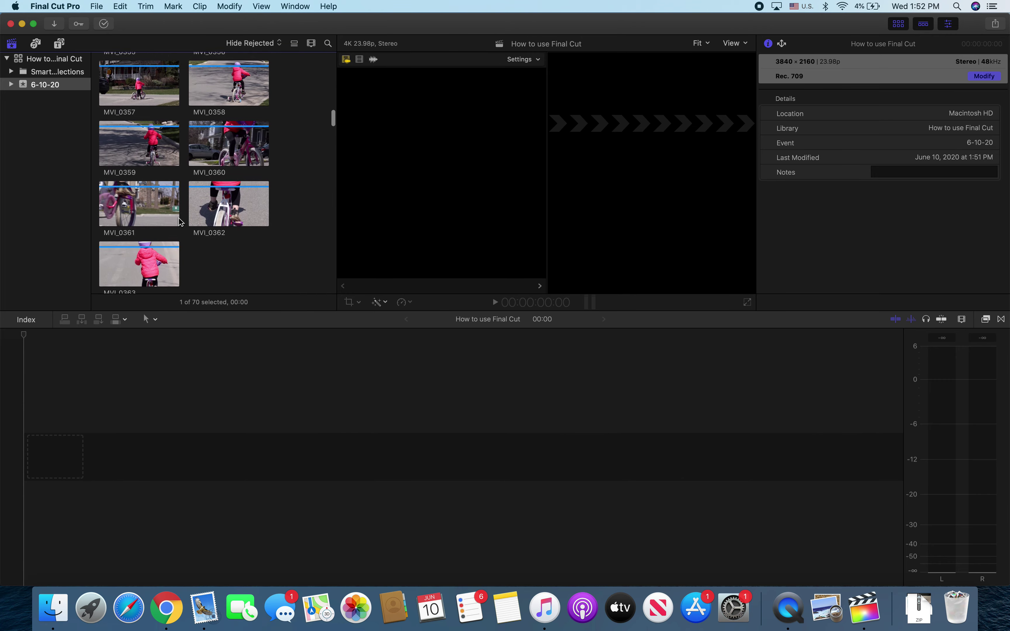
scroll(181, 221, "up", 10)
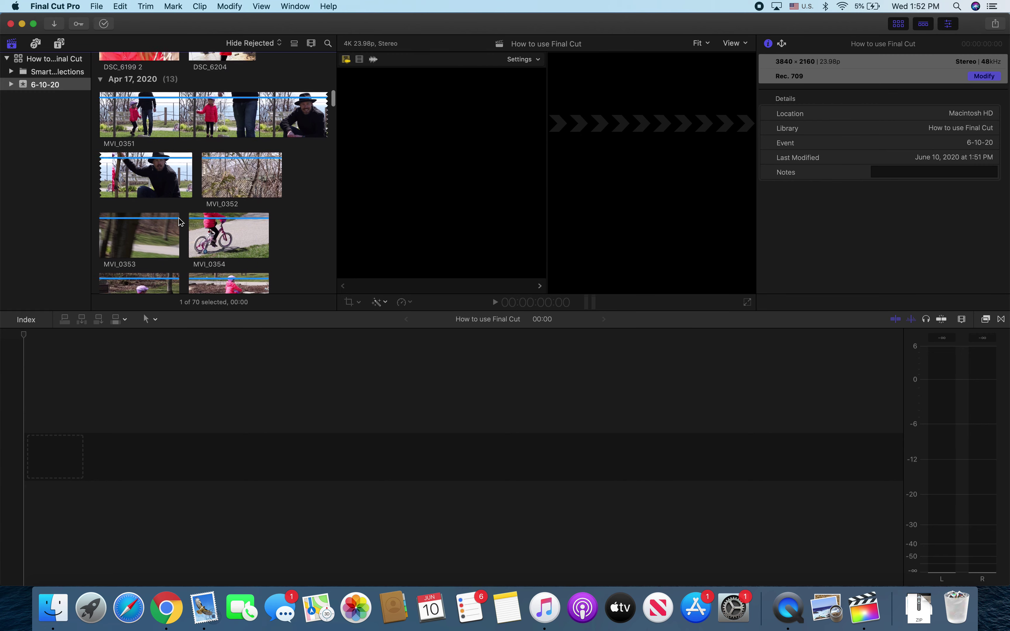
scroll(181, 221, "up", 1)
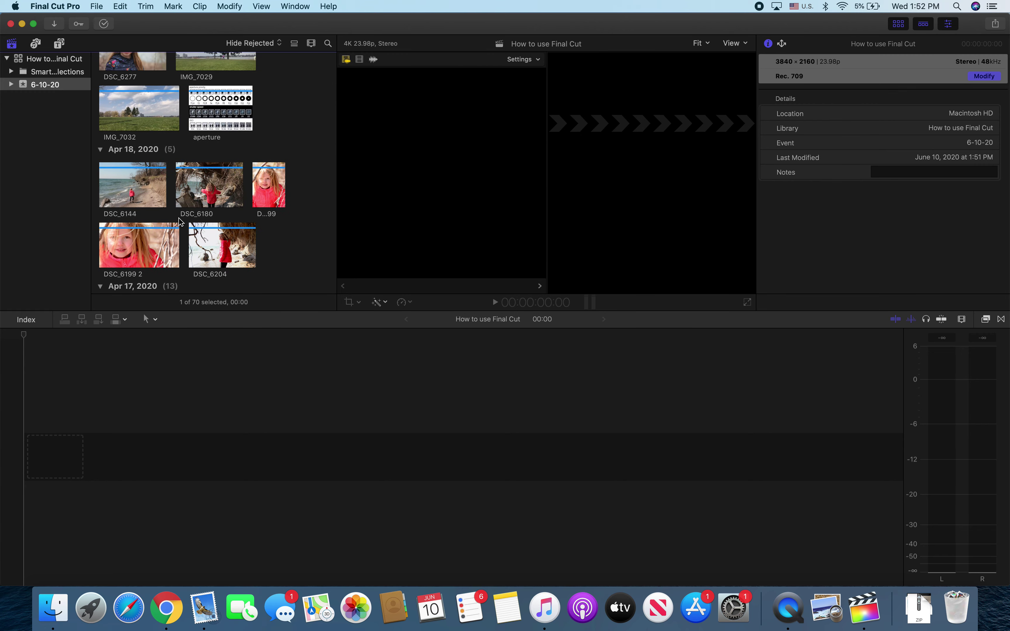
scroll(181, 221, "up", 3)
left_click(207, 76)
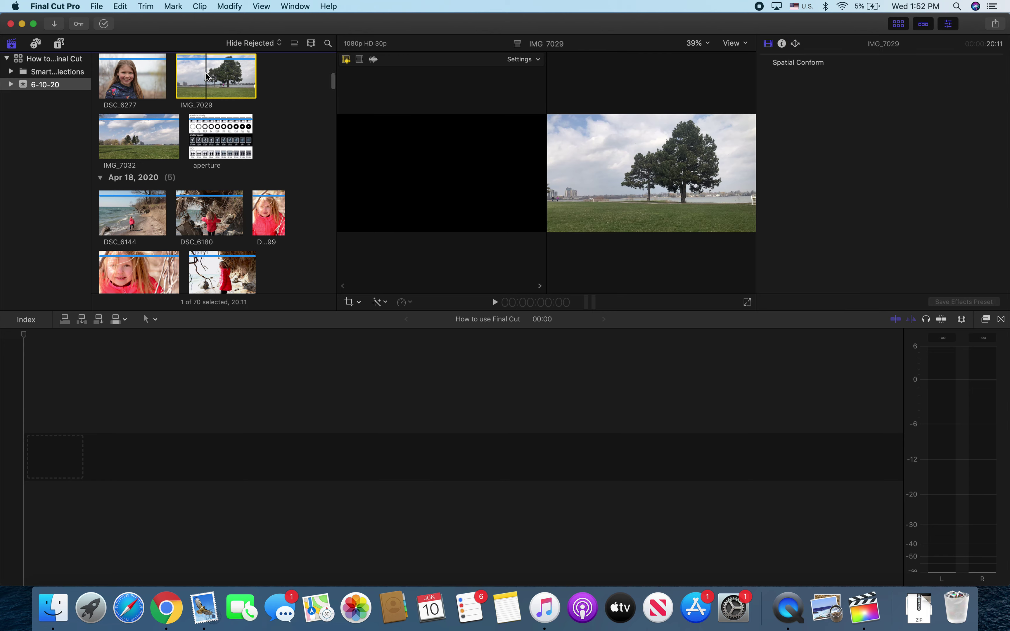
left_click_drag(87, 369, 12, 477)
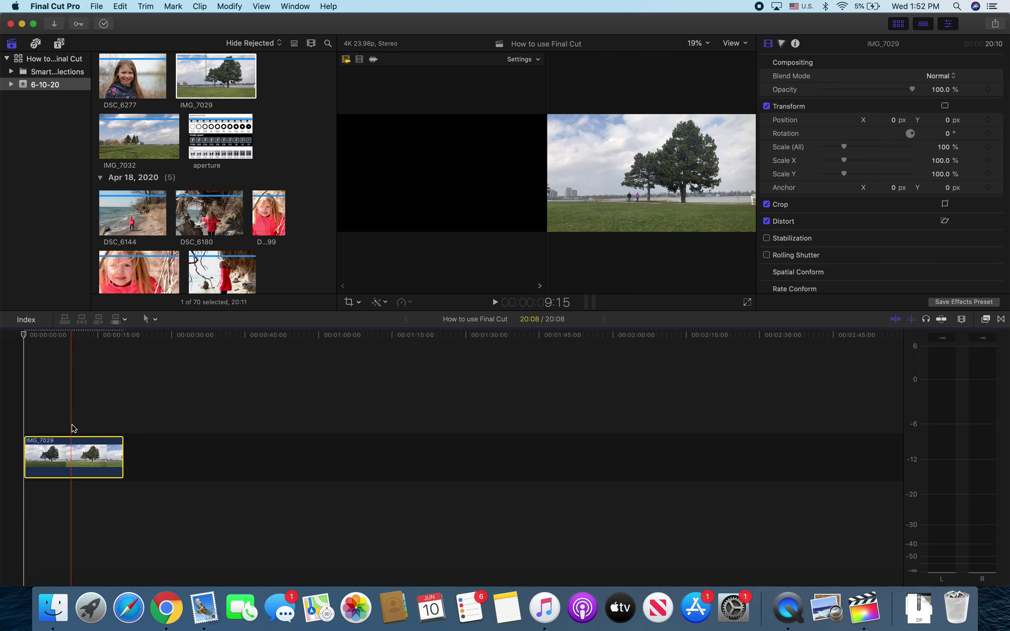
Step: Zoom the timeline on IMG_7029 and set its Scale (All) to 101% in the Inspector
key("super+equal")
key("super+equal")
key("super+equal")
key("super+equal")
key("super+equal")
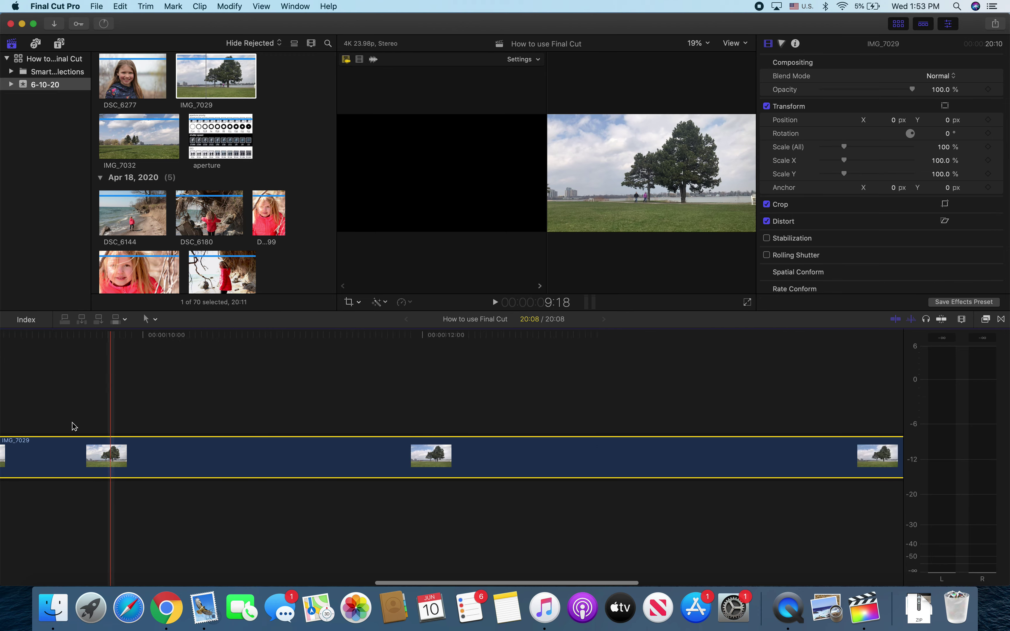
key("super+equal")
key("super+equal")
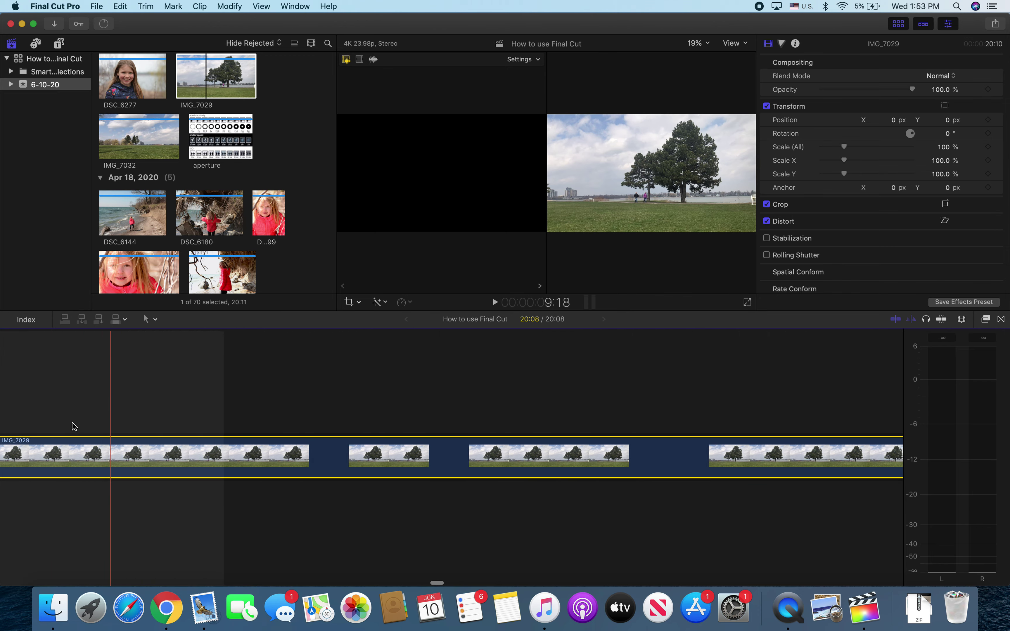
key("super+minus")
key("super+minus")
key("super+minus")
key("super+minus")
key("super+minus")
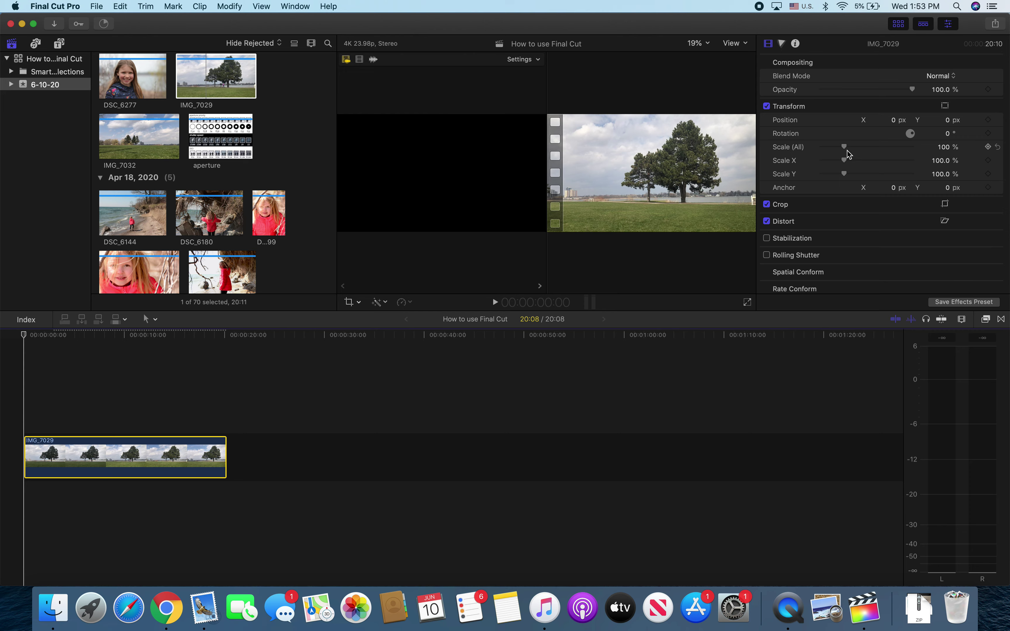
left_click_drag(844, 147, 844, 149)
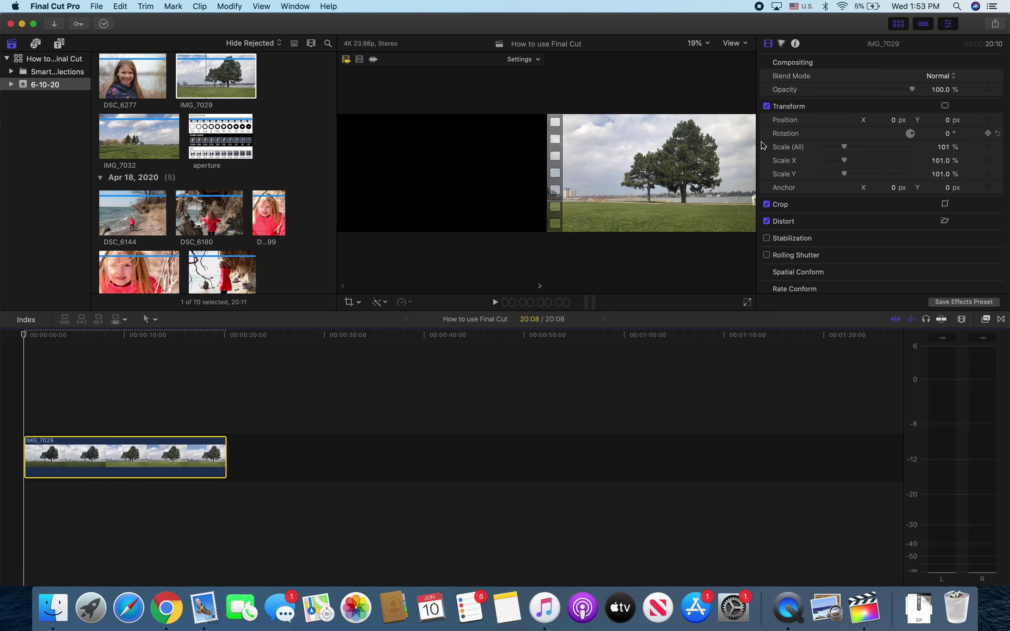
scroll(146, 211, "down", 2)
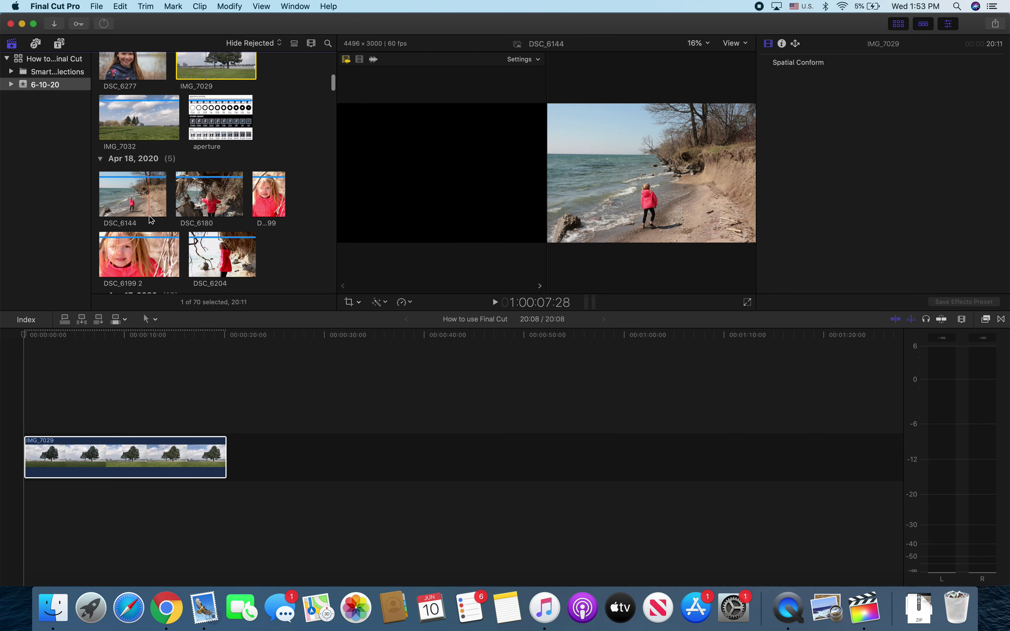
Step: Append a roughly five-second range of GH014030 after IMG_7029, bringing the project to 25:16
scroll(163, 202, "down", 10)
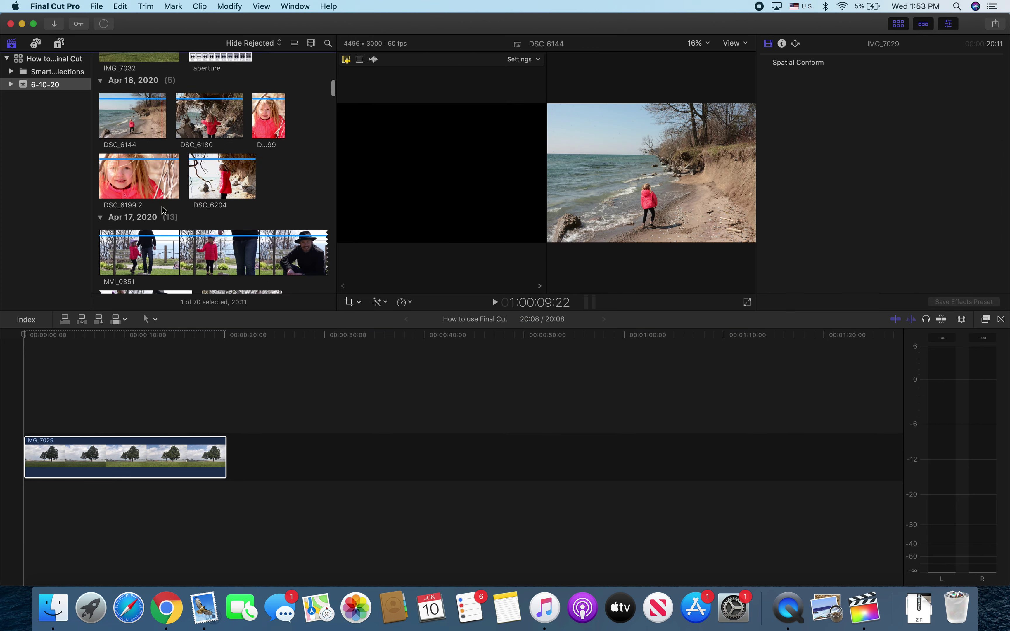
scroll(162, 208, "down", 15)
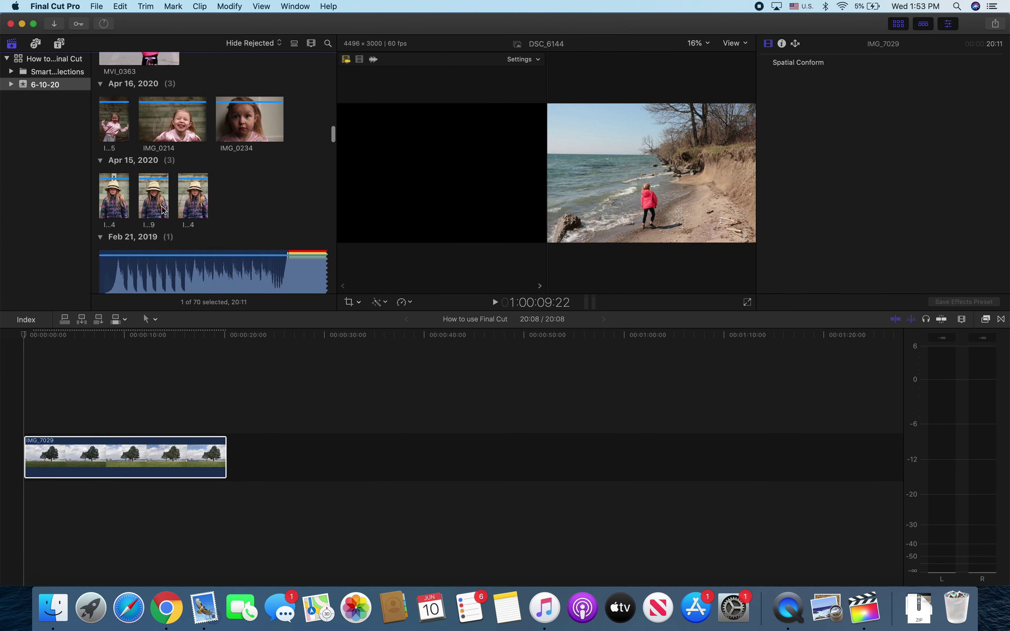
scroll(162, 207, "down", 1)
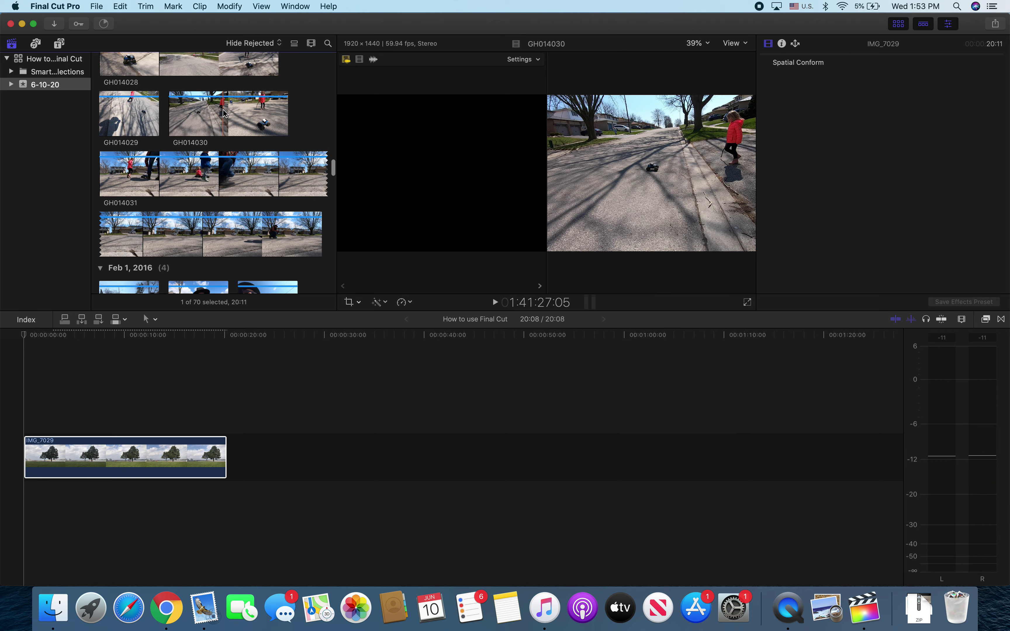
left_click_drag(223, 112, 242, 439)
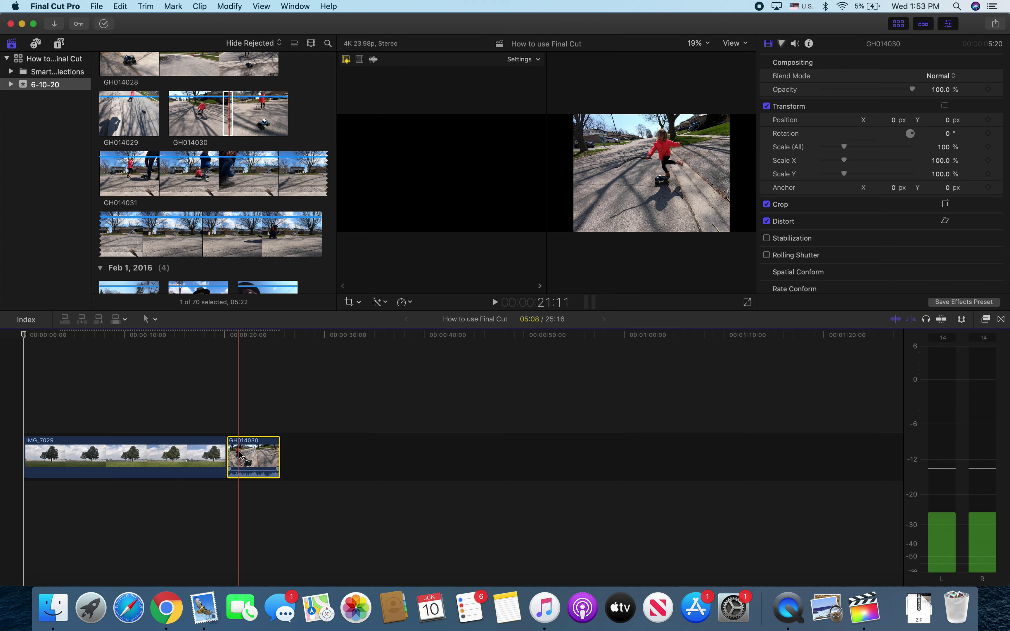
left_click(246, 413)
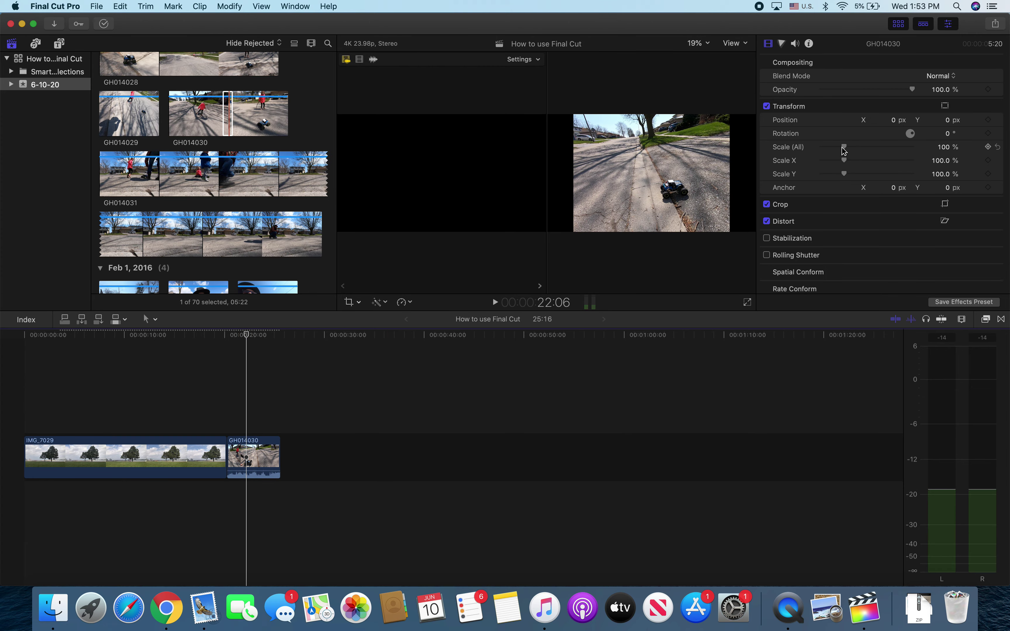
Step: Set GH014030's Scale (All) in the Inspector to 141% so it fills the frame
left_click_drag(844, 147, 854, 148)
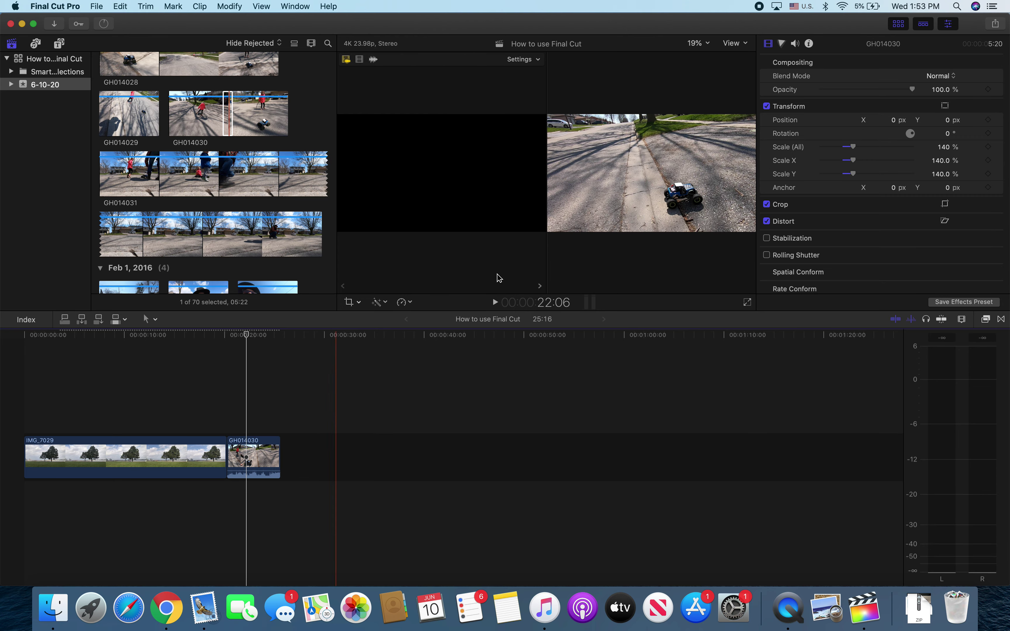
left_click_drag(854, 148, 854, 148)
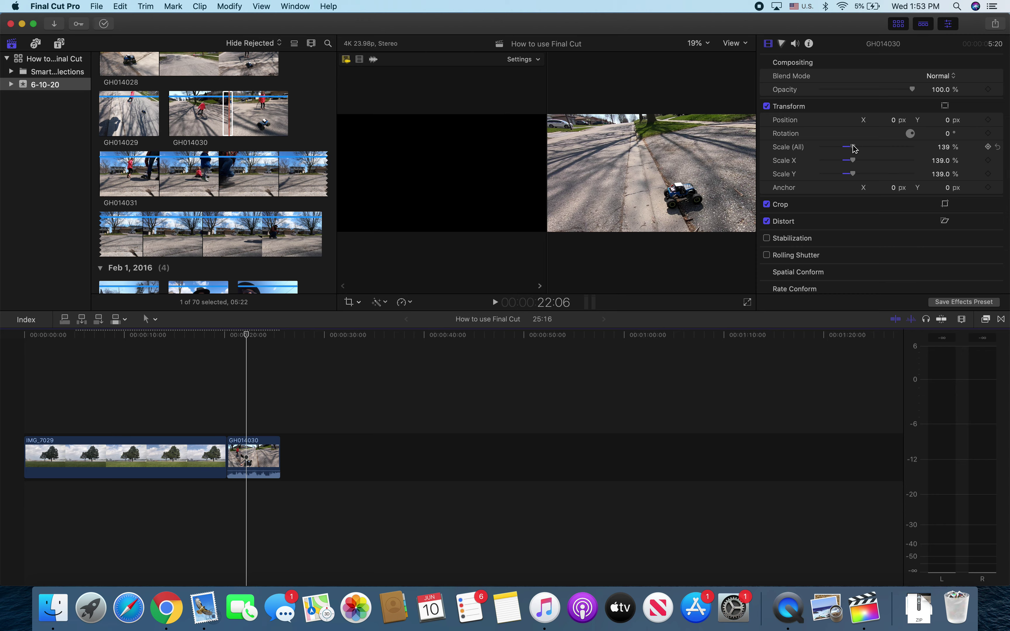
left_click_drag(854, 149, 854, 149)
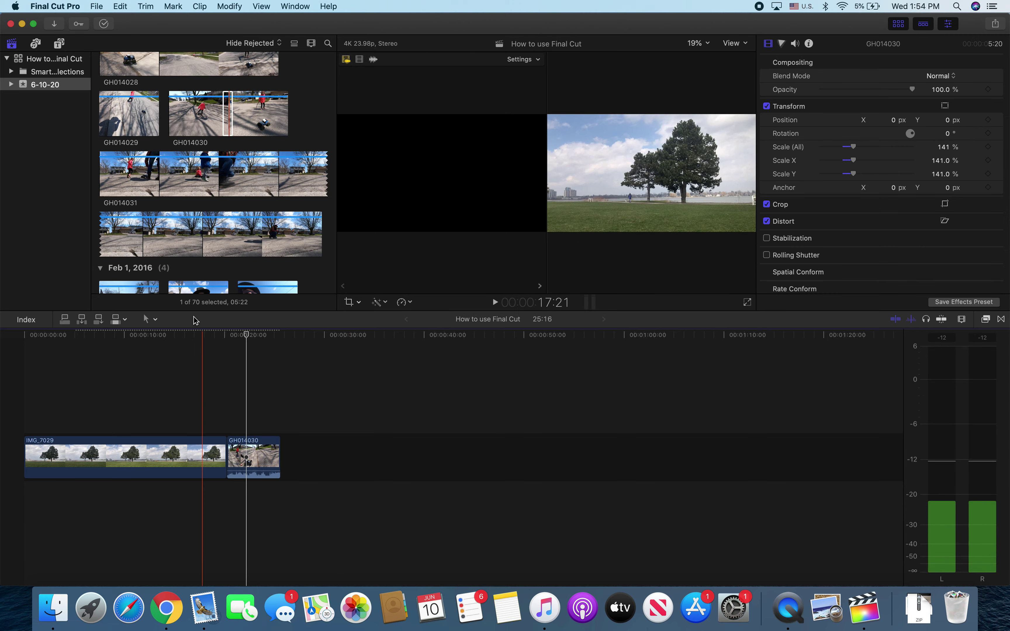
Step: Append a marked range of the GH014025 beach clip after GH014030
scroll(188, 221, "down", 5)
scroll(188, 221, "down", 5)
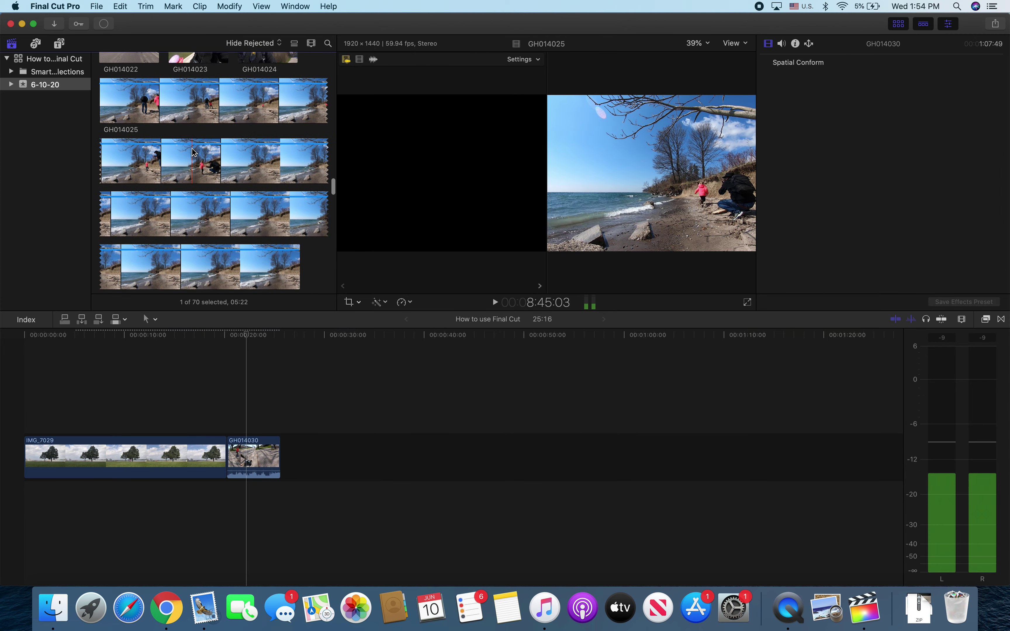
left_click_drag(191, 151, 288, 418)
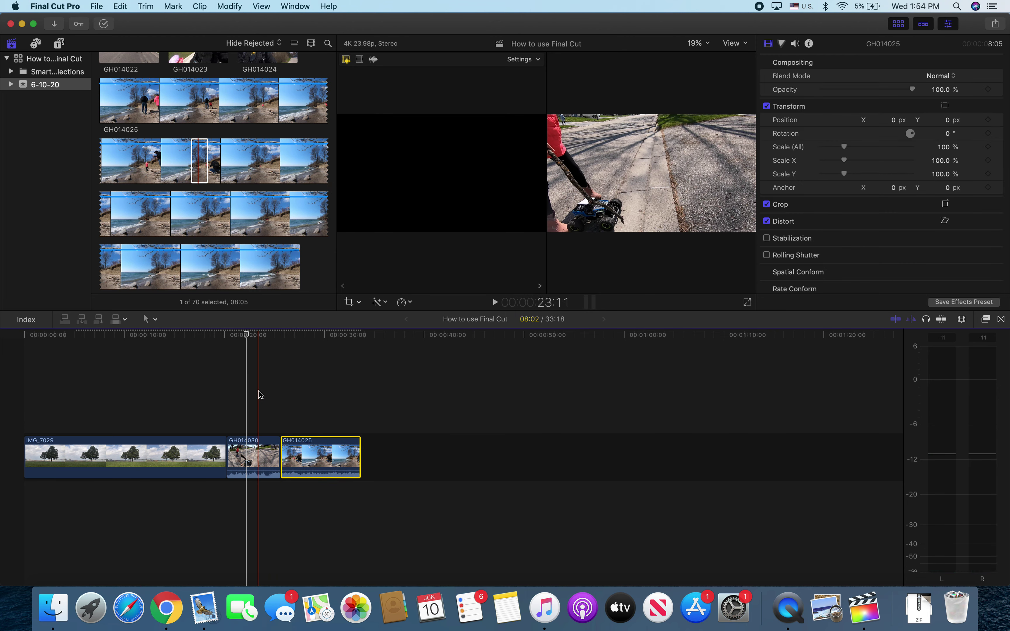
scroll(199, 208, "down", 6)
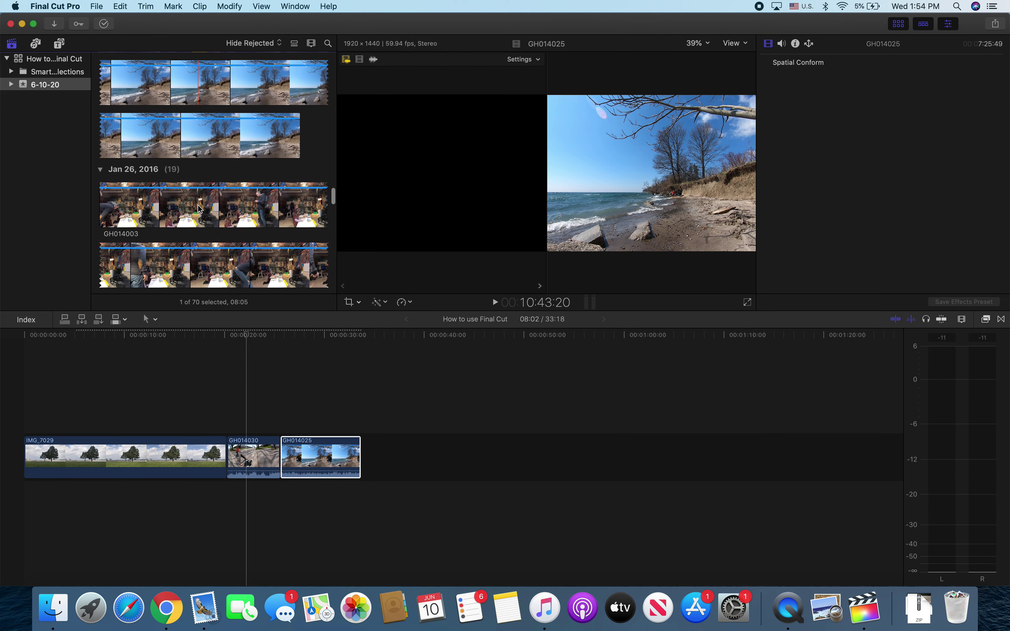
scroll(199, 208, "down", 8)
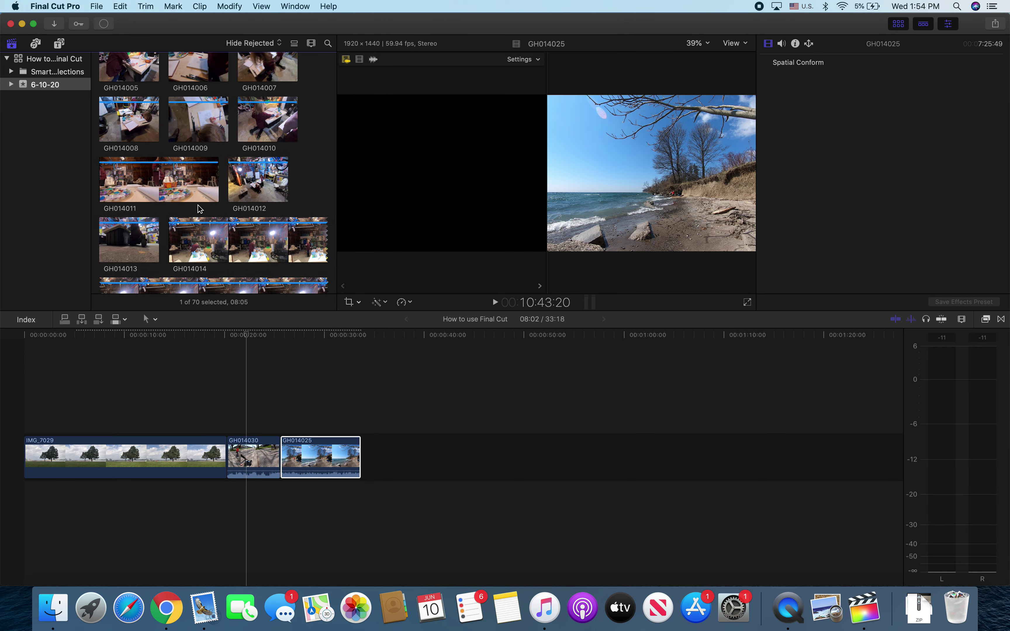
scroll(200, 209, "down", 10)
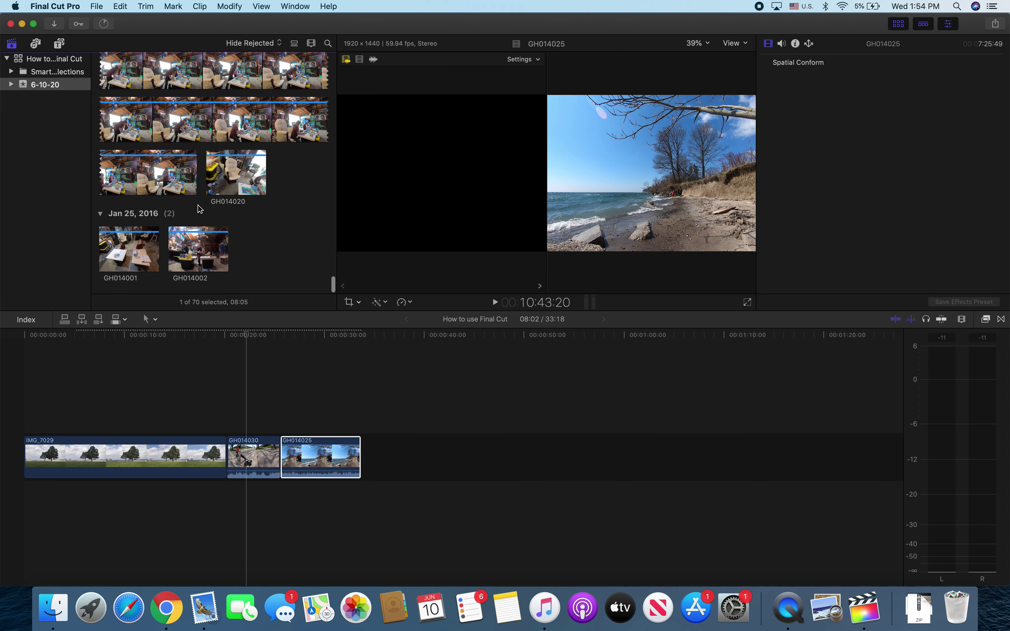
scroll(198, 209, "up", 15)
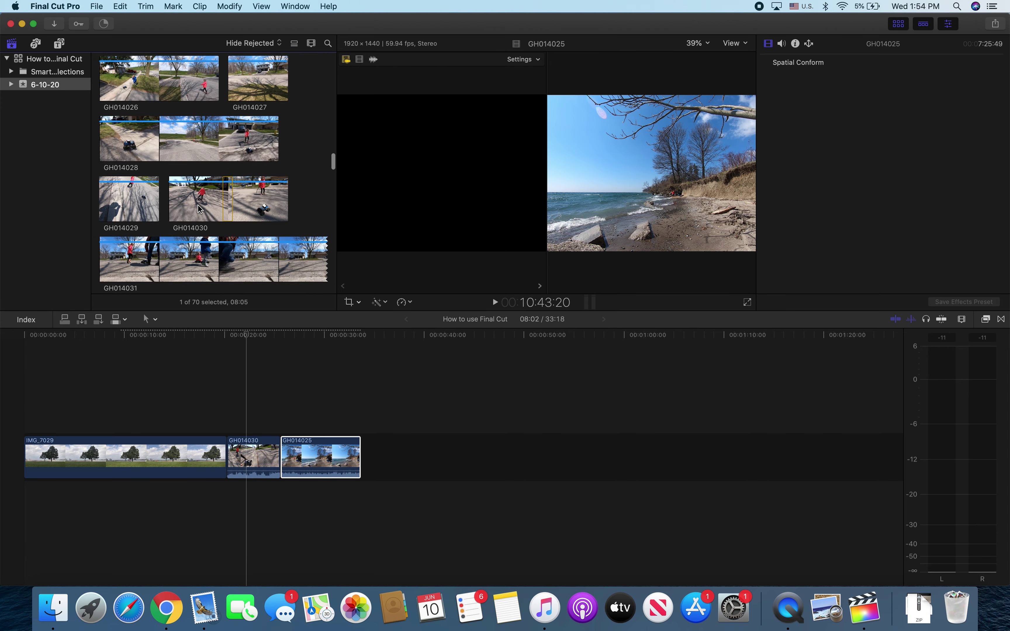
Step: Connect the Argon music beneath the storyline clips as an audio track
left_click(155, 230)
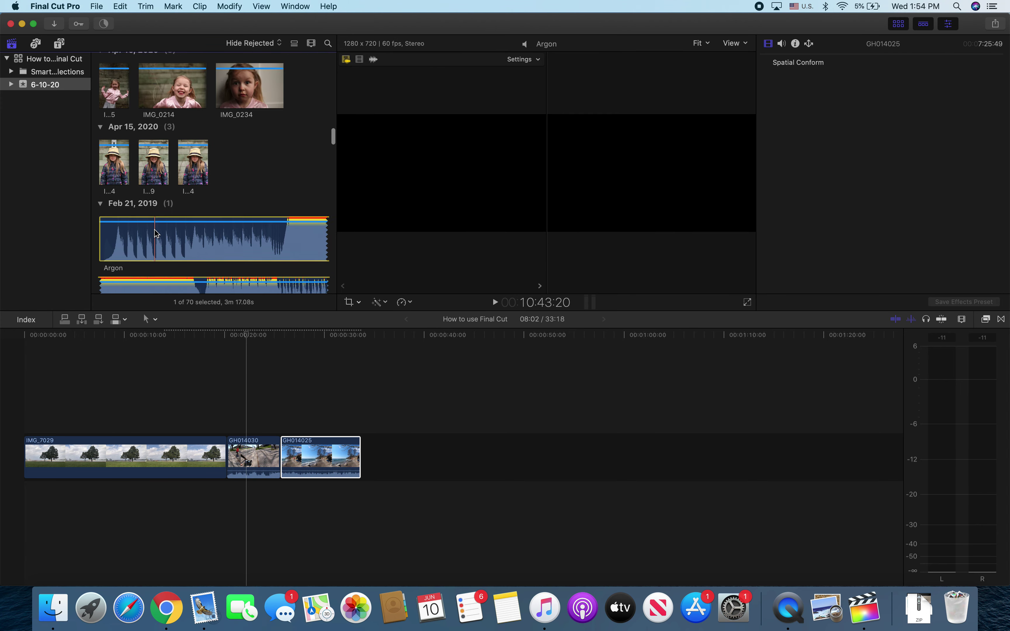
left_click_drag(155, 233, 28, 506)
left_click(96, 472)
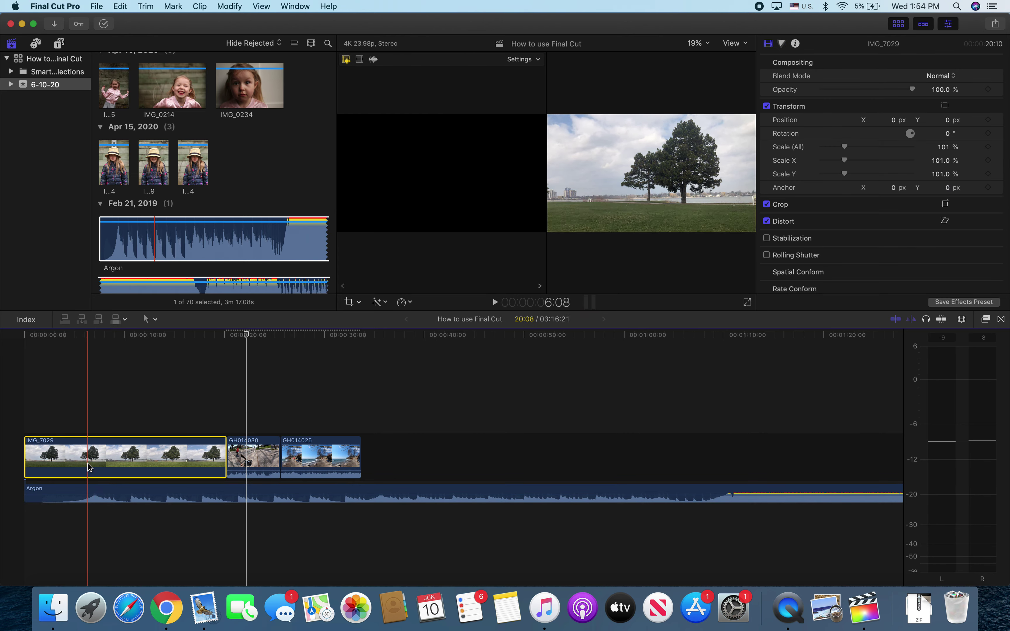
Step: Retime IMG_7029 to Fast 4x, then ease it back to about 280%
left_click(229, 6)
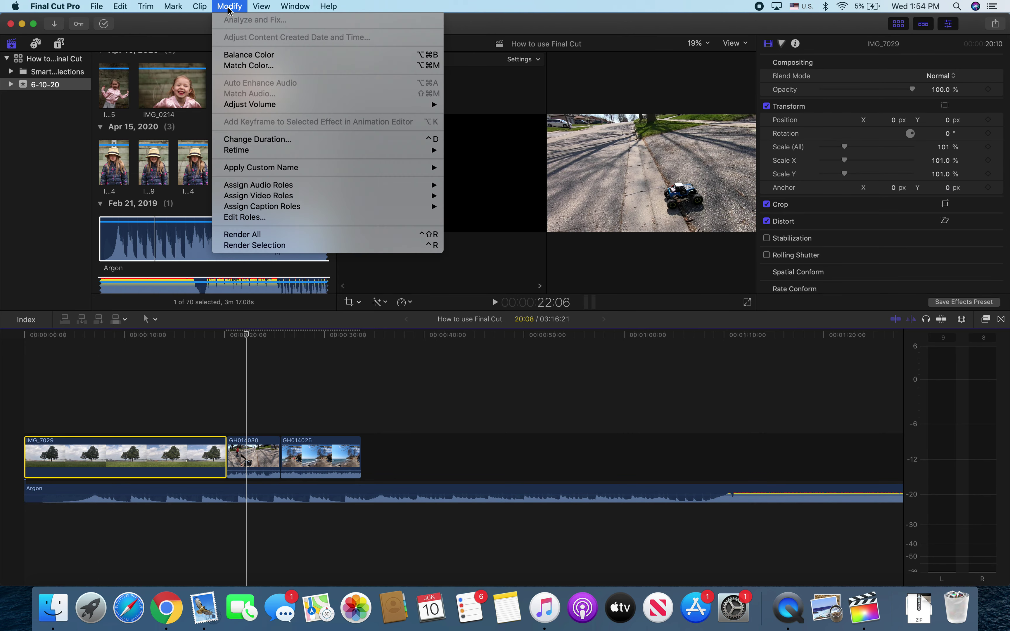
mouse_move(338, 150)
mouse_move(462, 154)
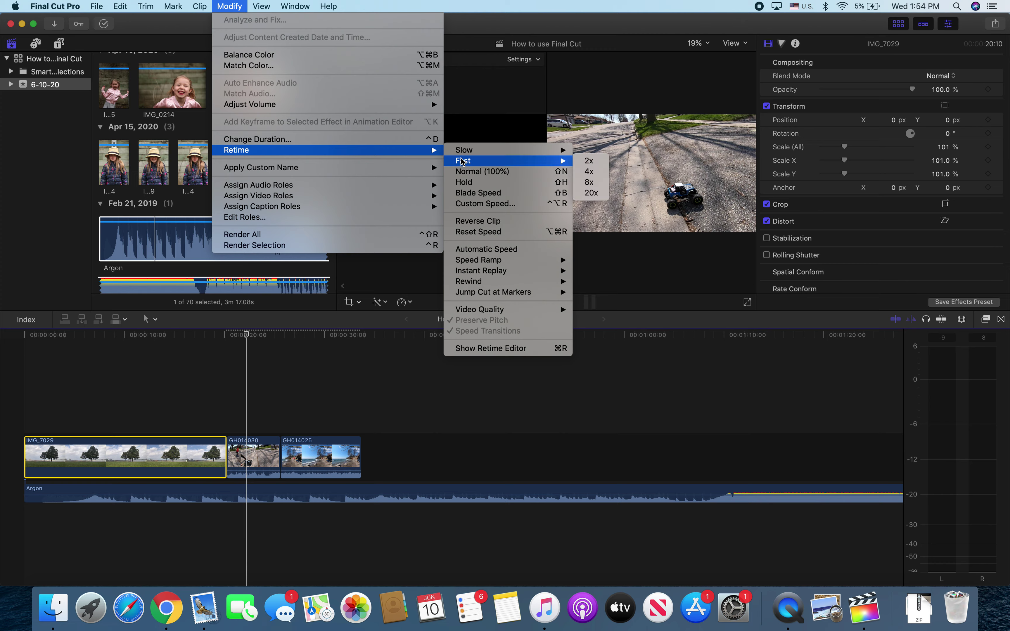
left_click(587, 175)
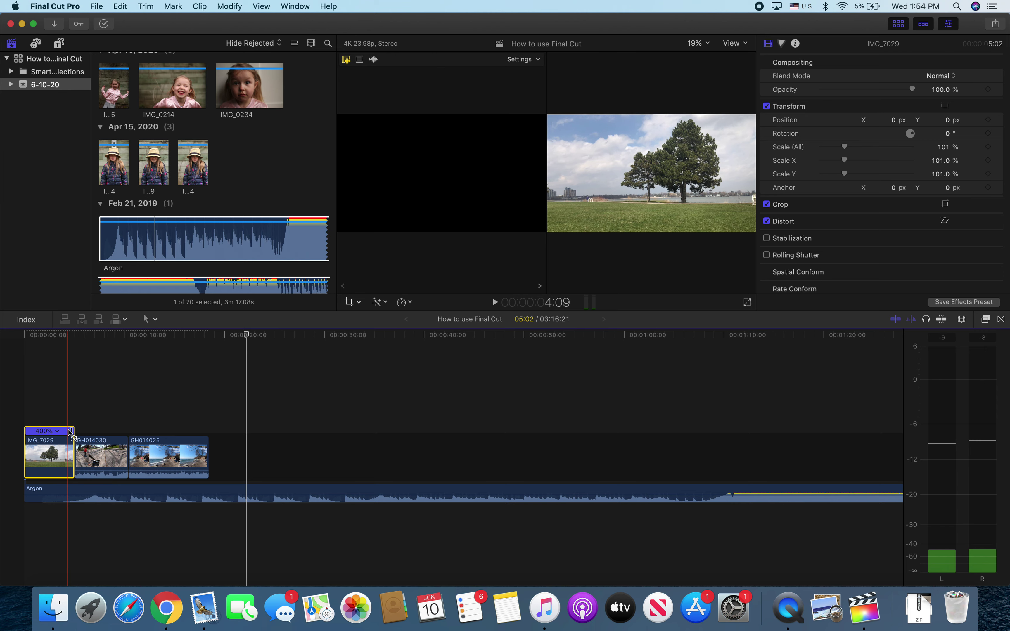
left_click_drag(71, 436, 94, 474)
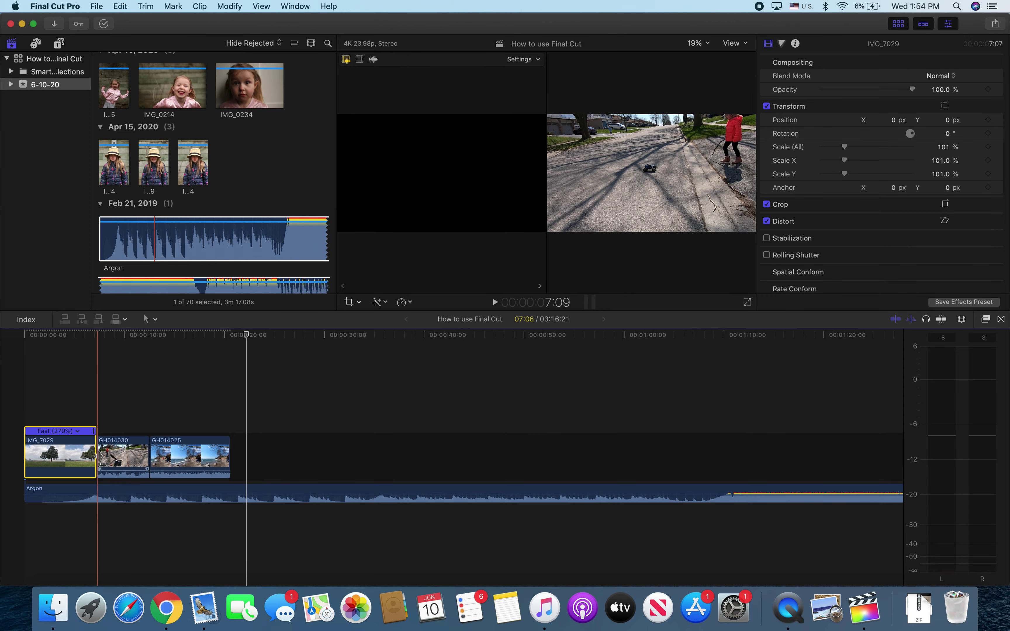
left_click_drag(101, 456, 118, 457)
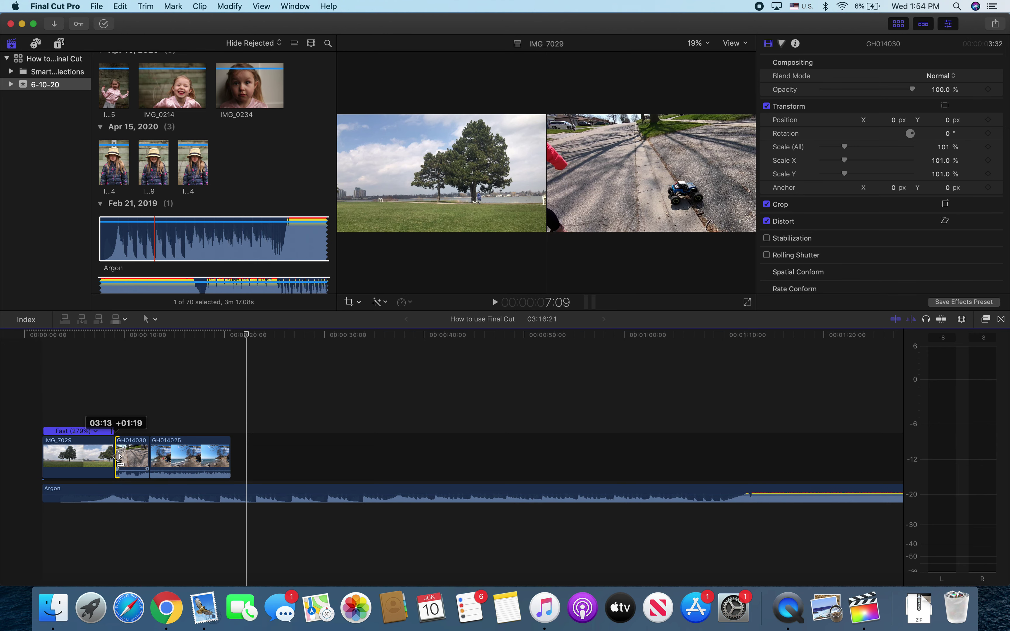
Step: Finish trimming GH014030's start and lower its volume to -18 dB
left_click_drag(118, 456, 119, 456)
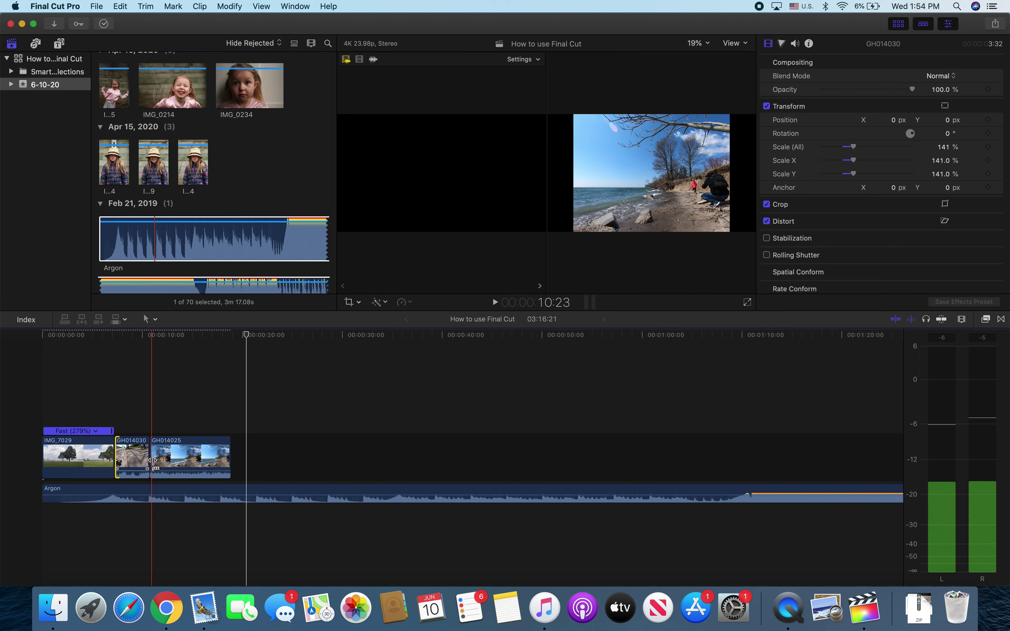
left_click(132, 469)
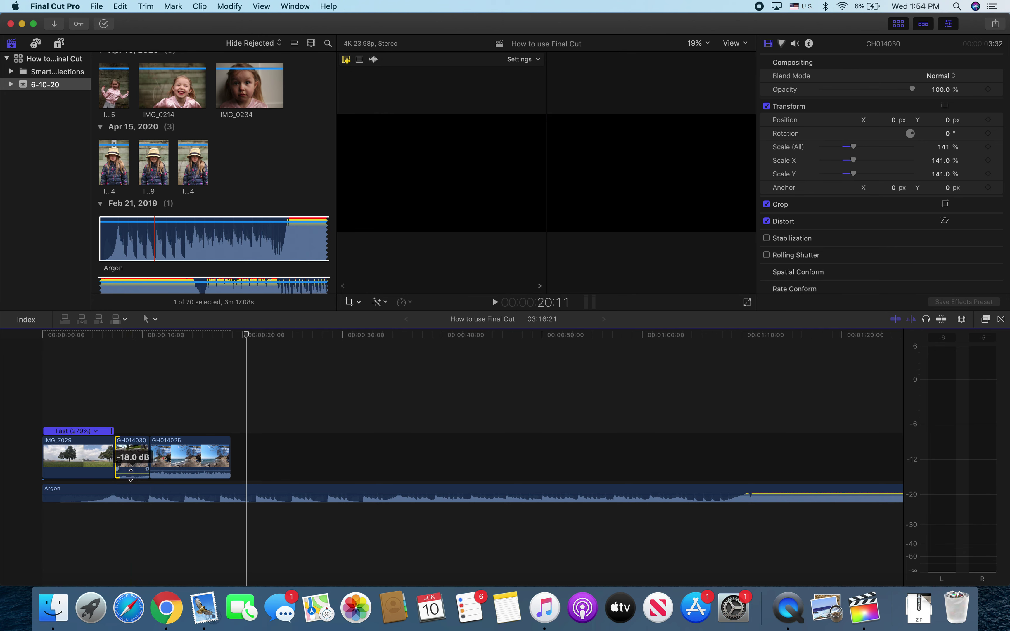
left_click(168, 467)
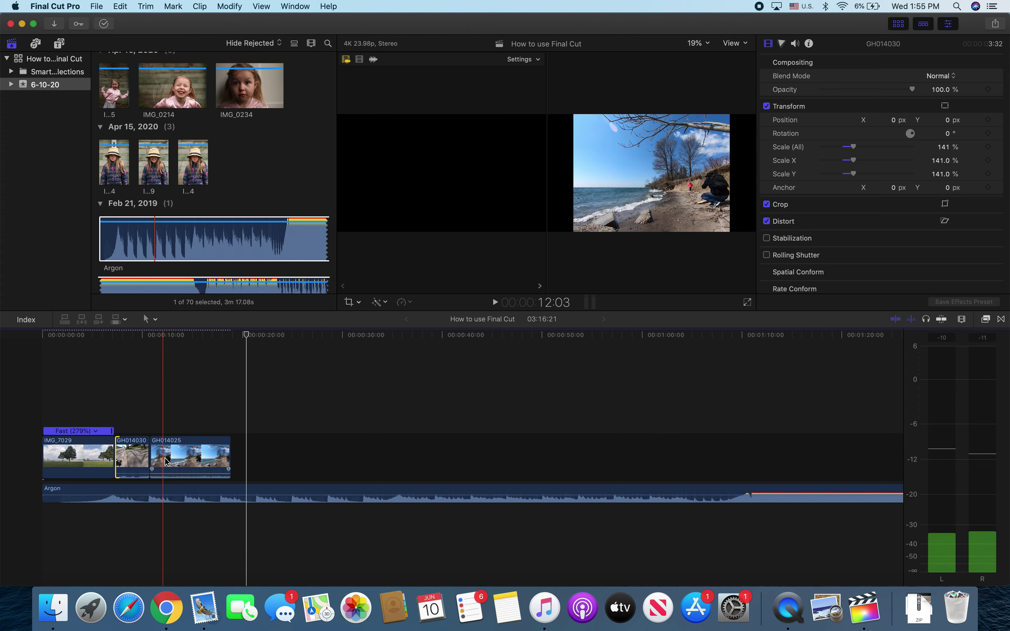
Step: Trim the end of the GH014025 beach clip shorter
left_click(187, 462)
left_click_drag(225, 453, 190, 455)
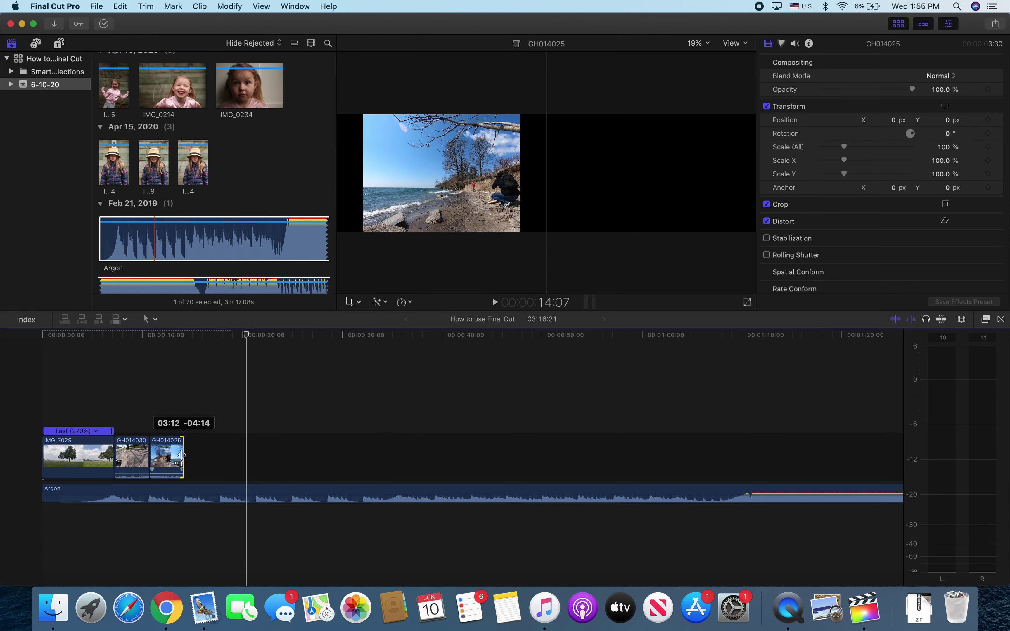
left_click_drag(182, 455, 185, 455)
Step: Mark a short section of the MVI_0362 clip in the browser
left_click(184, 240)
scroll(186, 196, "up", 5)
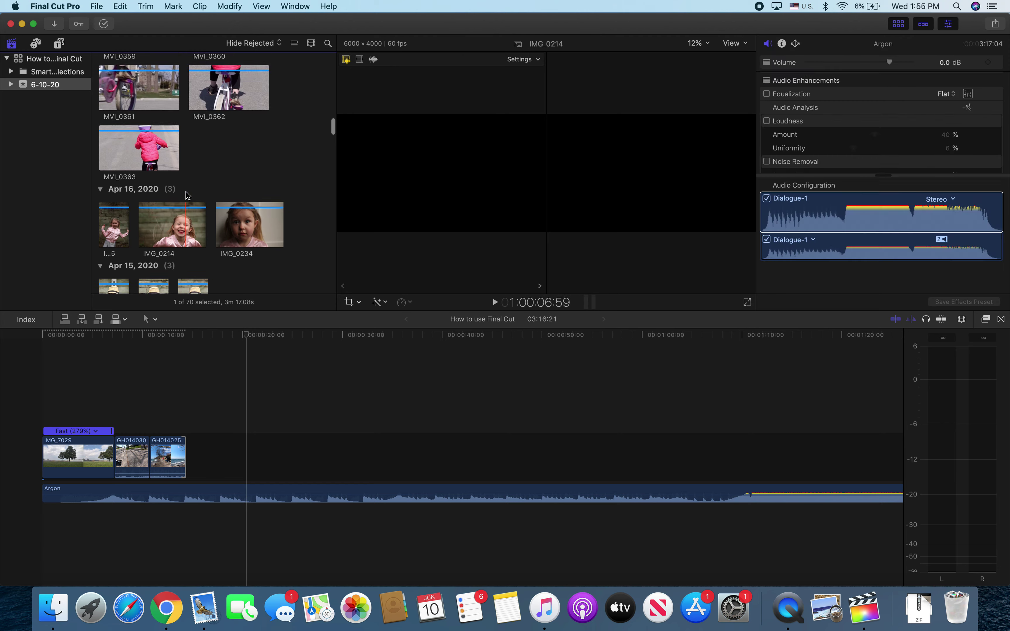
mouse_move(221, 147)
left_mouse_down()
mouse_move(234, 145)
mouse_move(197, 456)
left_mouse_up()
Step: Append MVI_0362 and MVI_0363, trimming the cut after GH014025 and MVI_0363's end
key("super+equal")
key("super+equal")
key("super+equal")
key("super+equal")
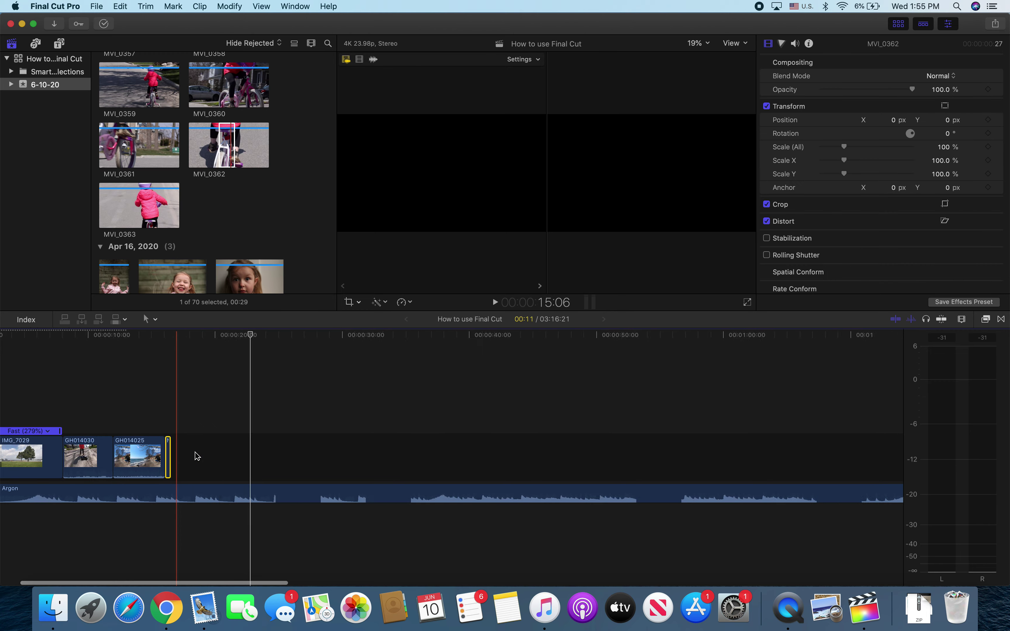
scroll(197, 456, "left", 10)
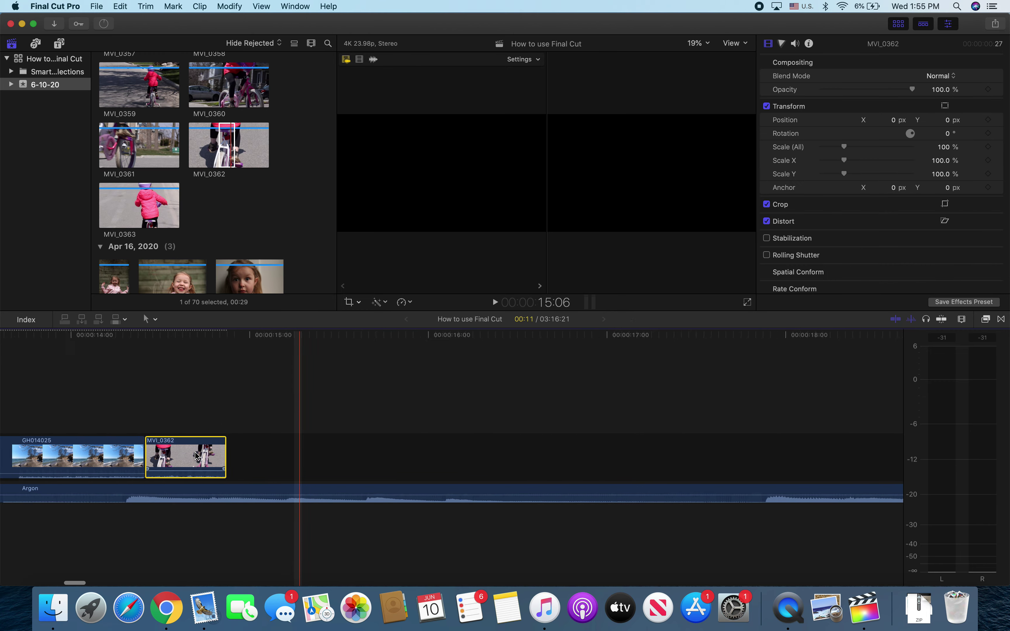
left_click_drag(219, 459, 202, 459)
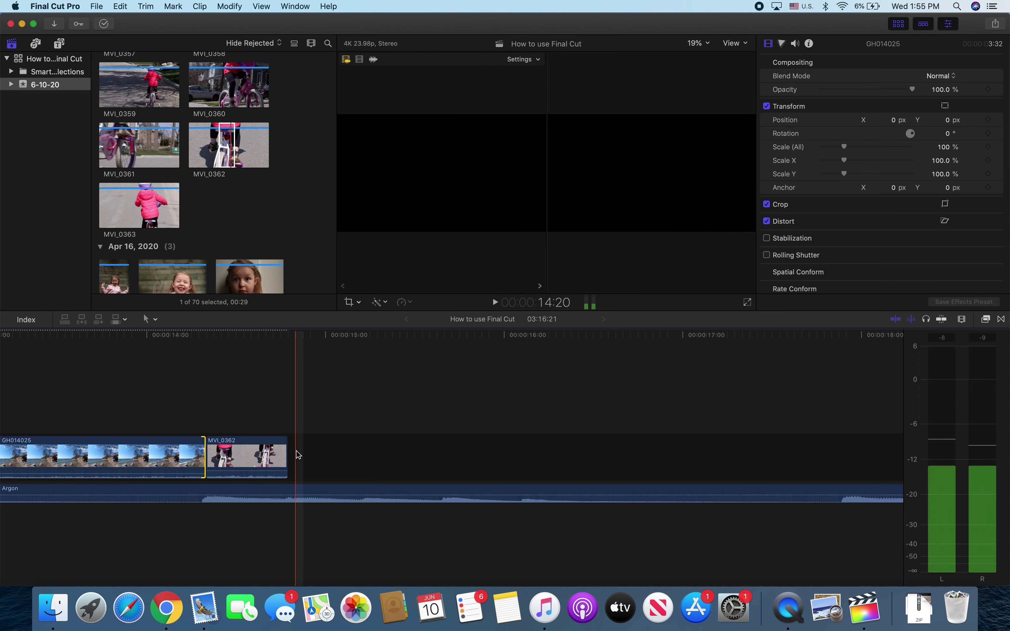
left_click_drag(287, 450, 286, 450)
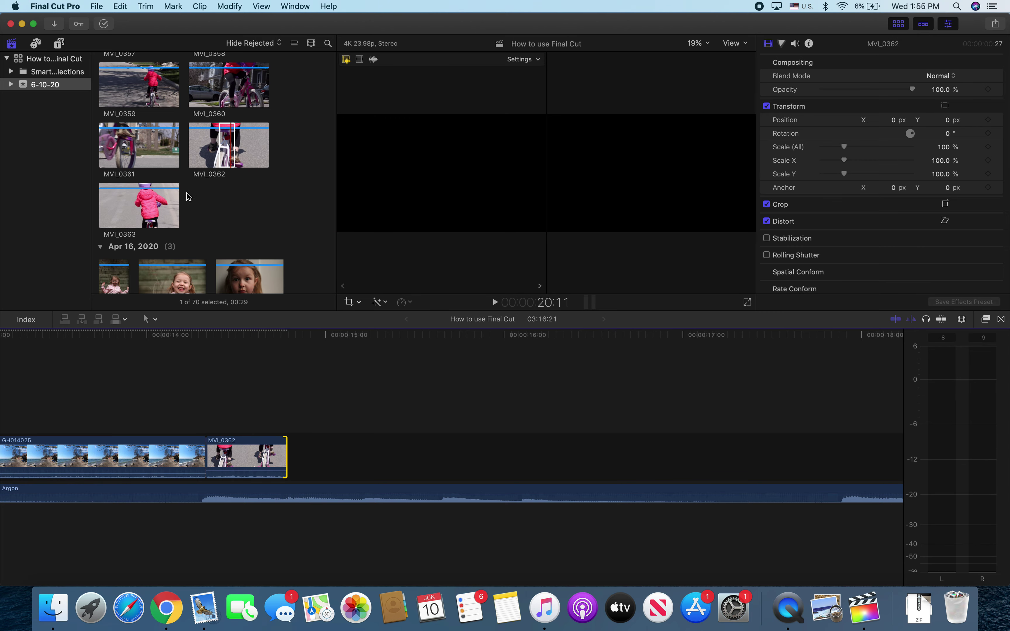
left_click_drag(128, 204, 307, 452)
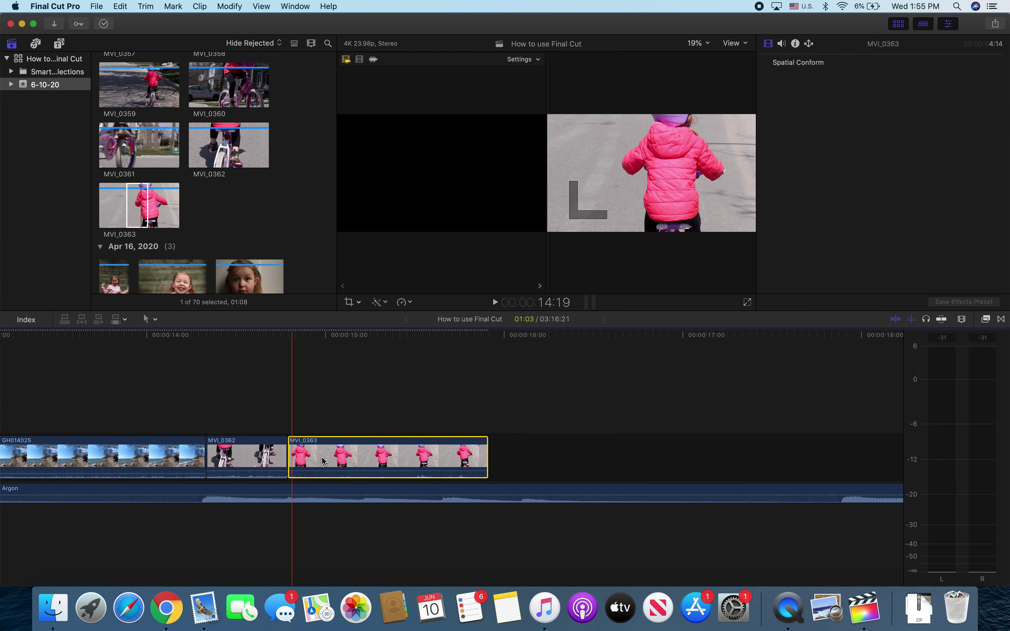
left_click_drag(483, 463, 443, 463)
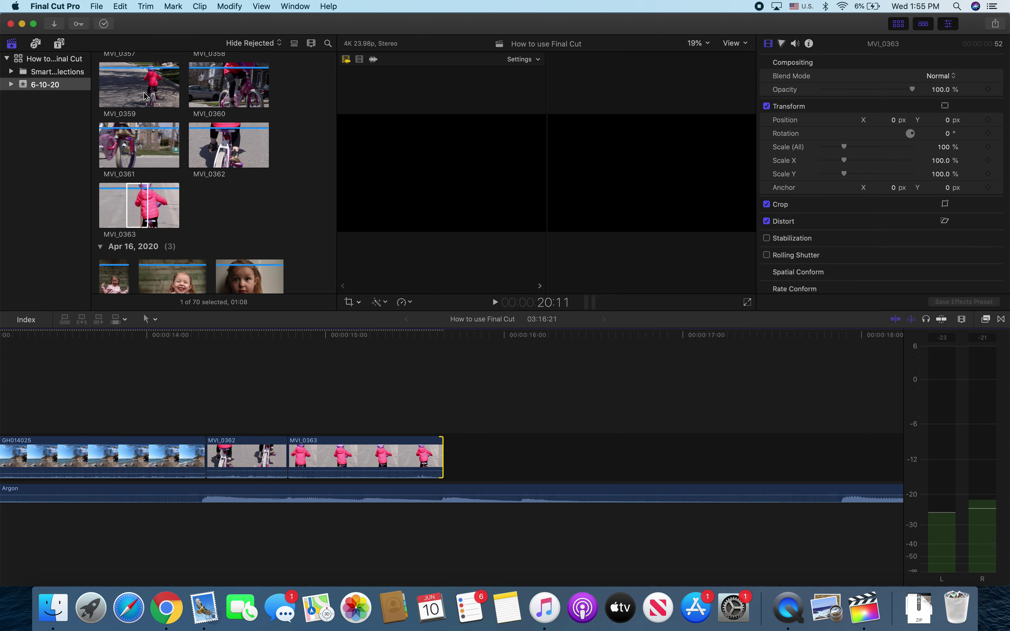
Step: Connect the opening section of MVI_0361 above MVI_0363
key("super+1")
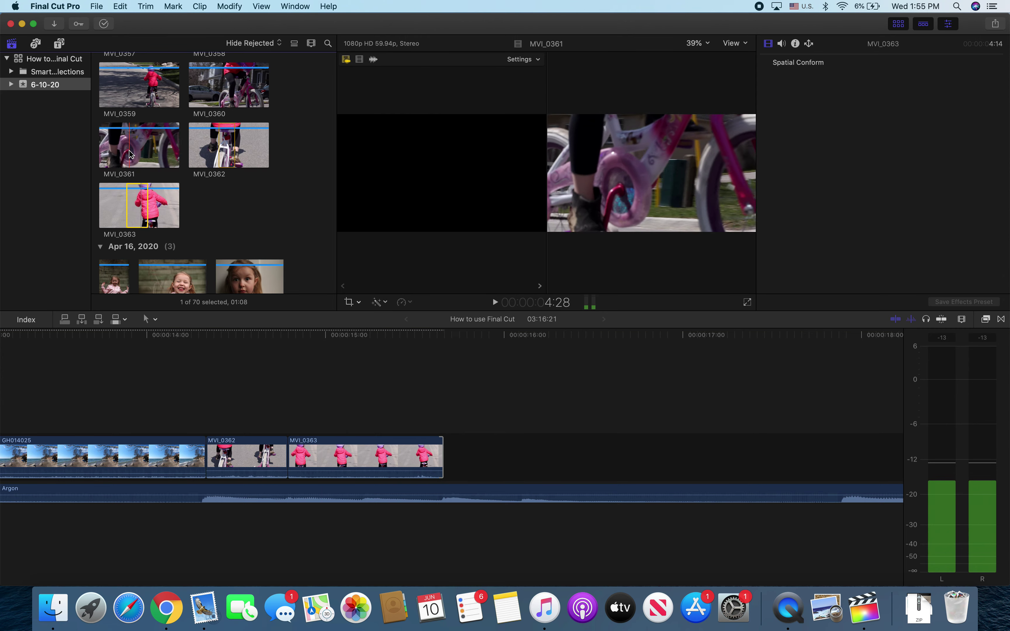
left_click_drag(127, 153, 136, 152)
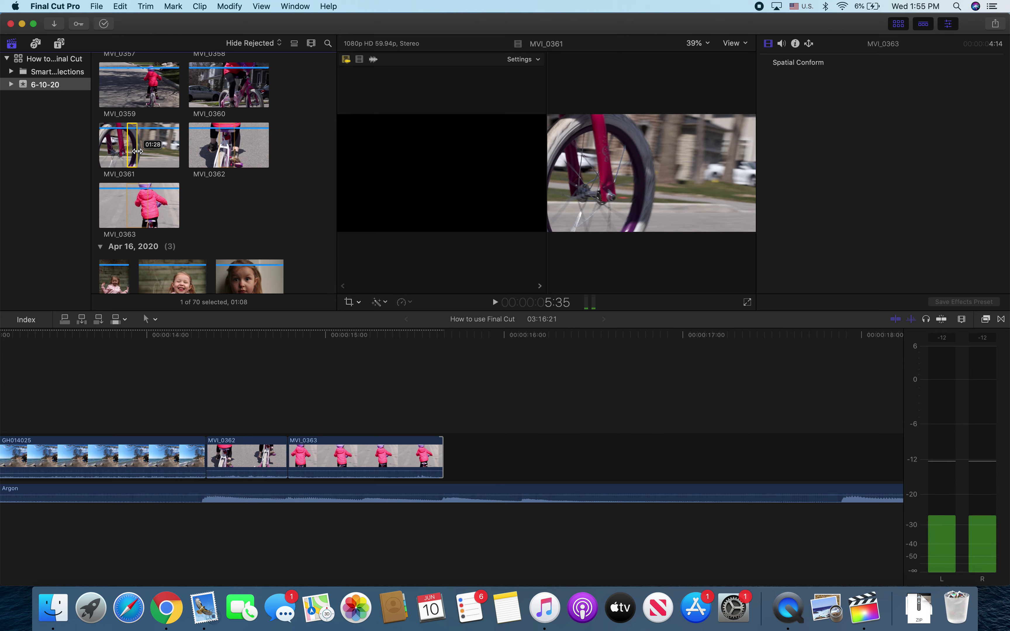
left_click_drag(132, 149, 445, 455)
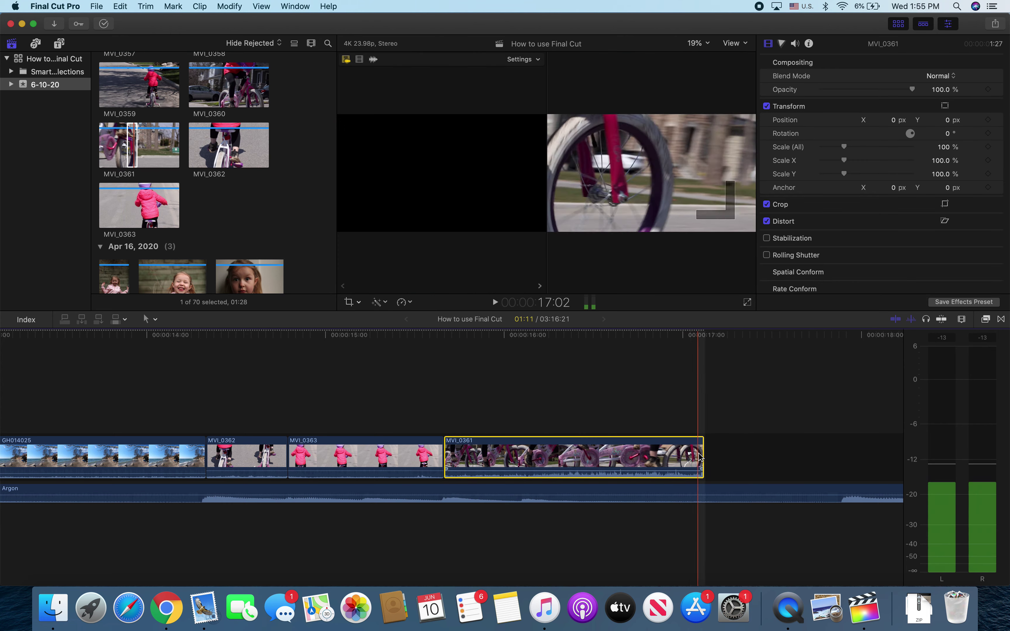
left_click_drag(700, 457, 521, 471)
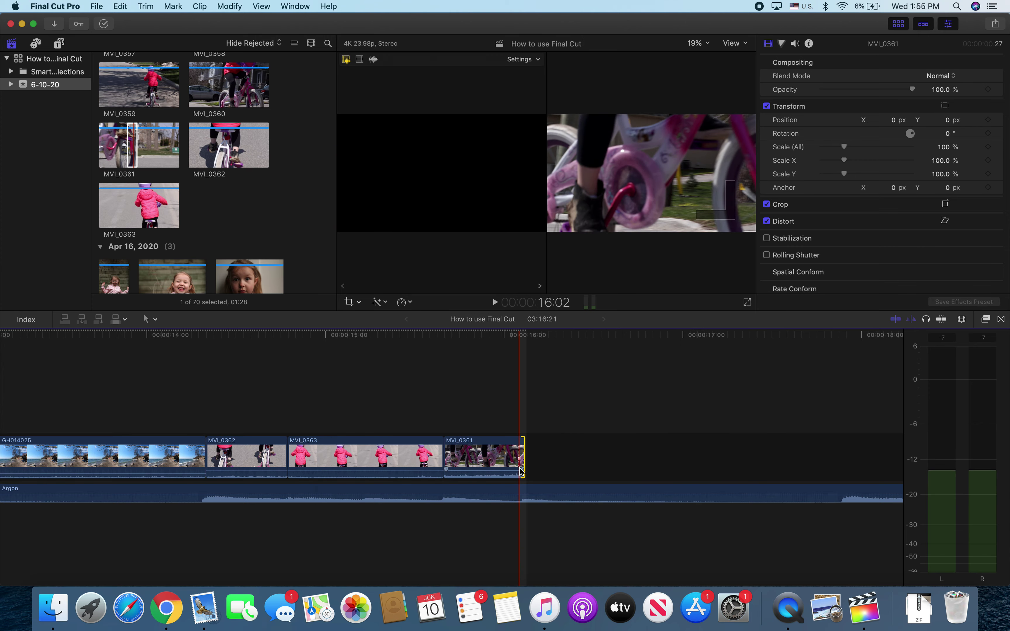
Step: Append a range of MVI_0356 after MVI_0361 and lengthen its end
scroll(232, 267, "up", 5)
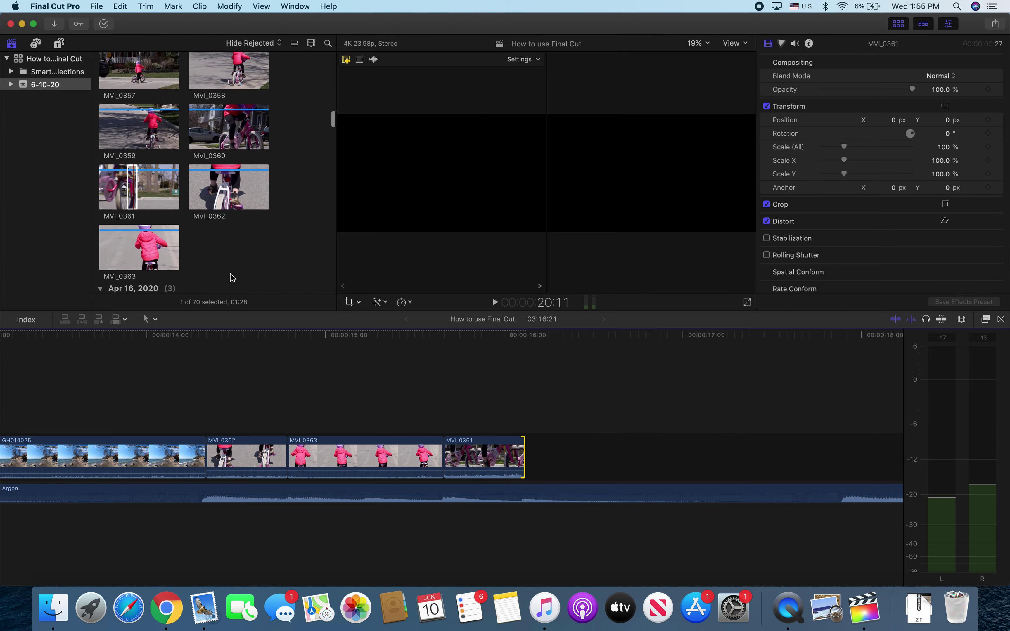
key("super+1")
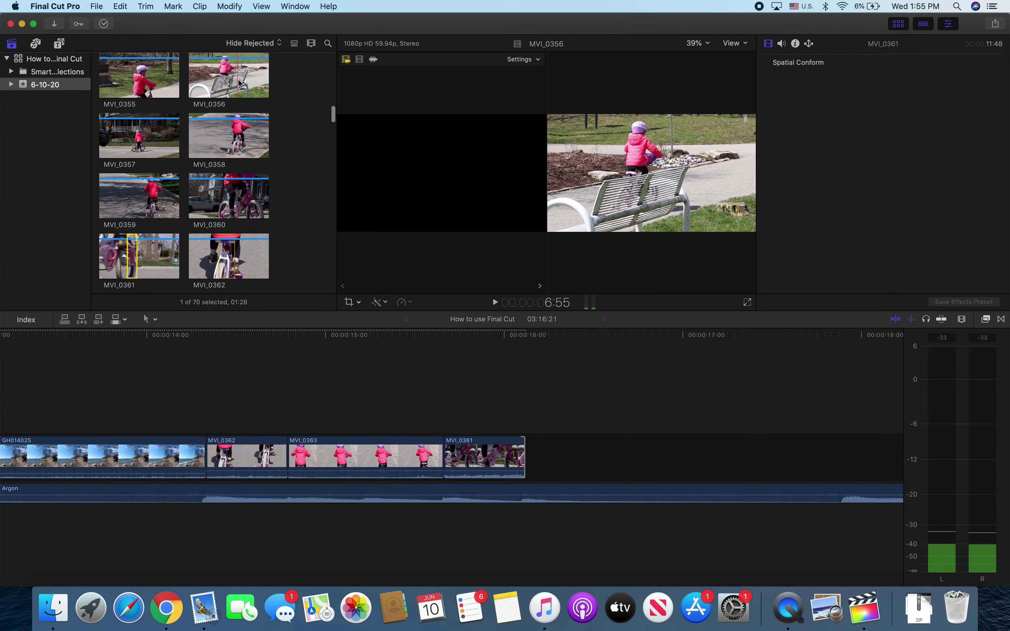
left_click(254, 80)
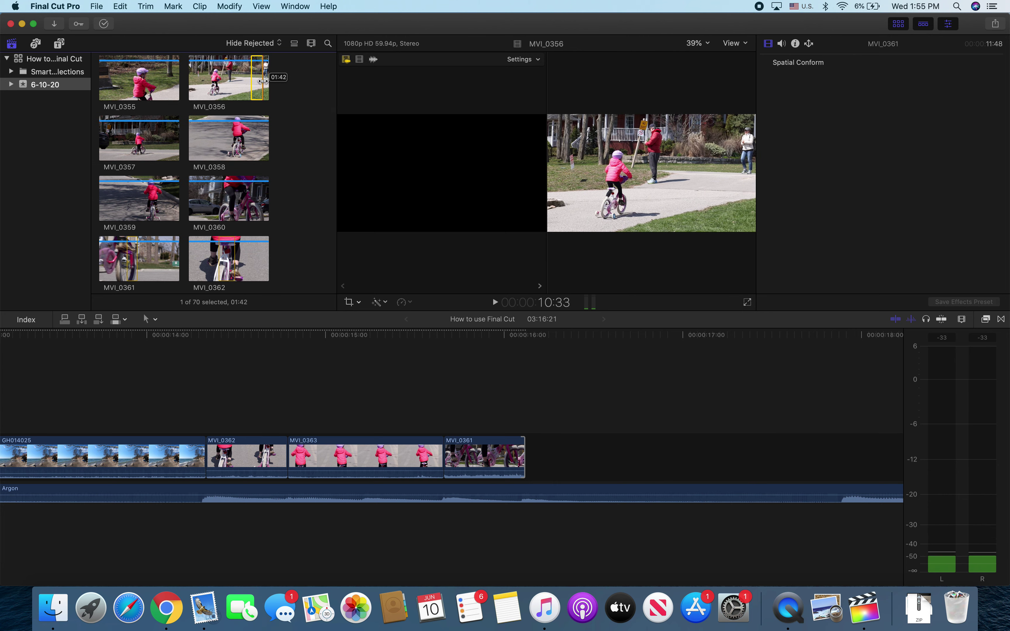
left_click_drag(535, 433, 536, 434)
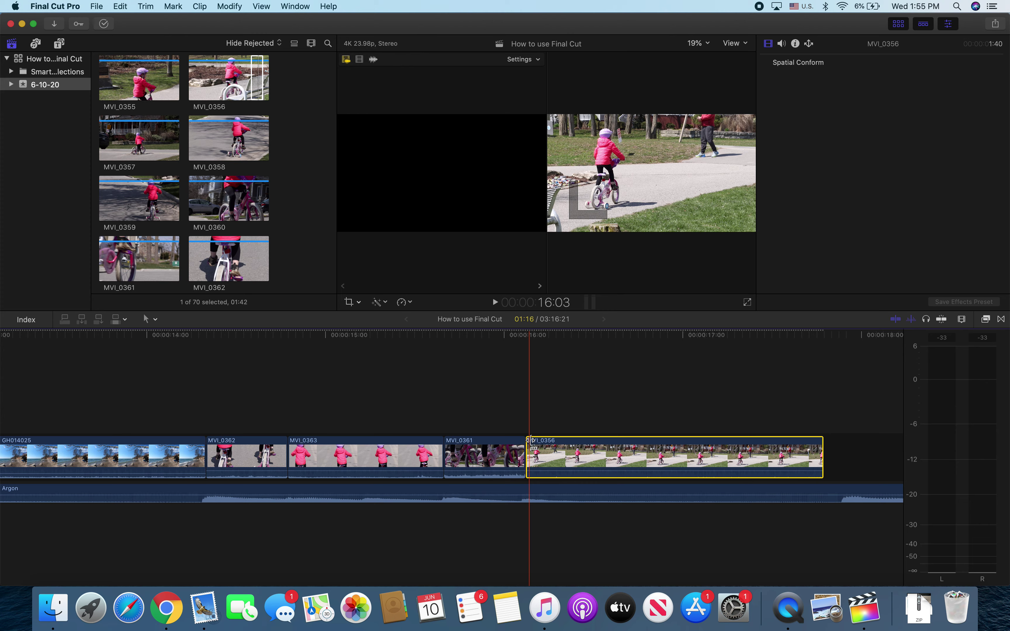
left_click_drag(823, 457, 844, 457)
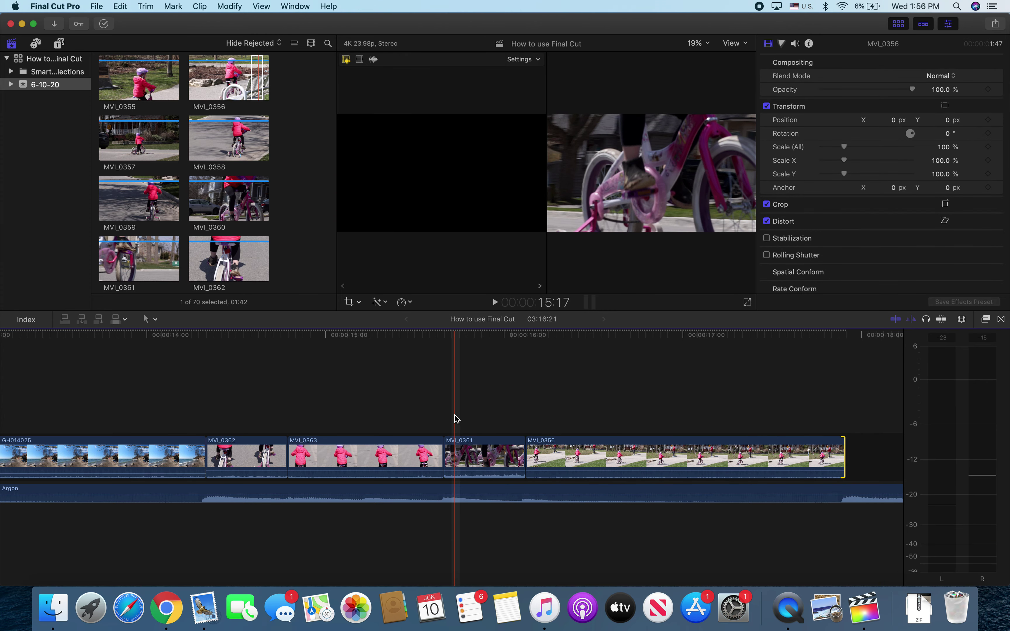
Step: Fit the whole project in the timeline with Shift-Z and return to the start
key("shift+z")
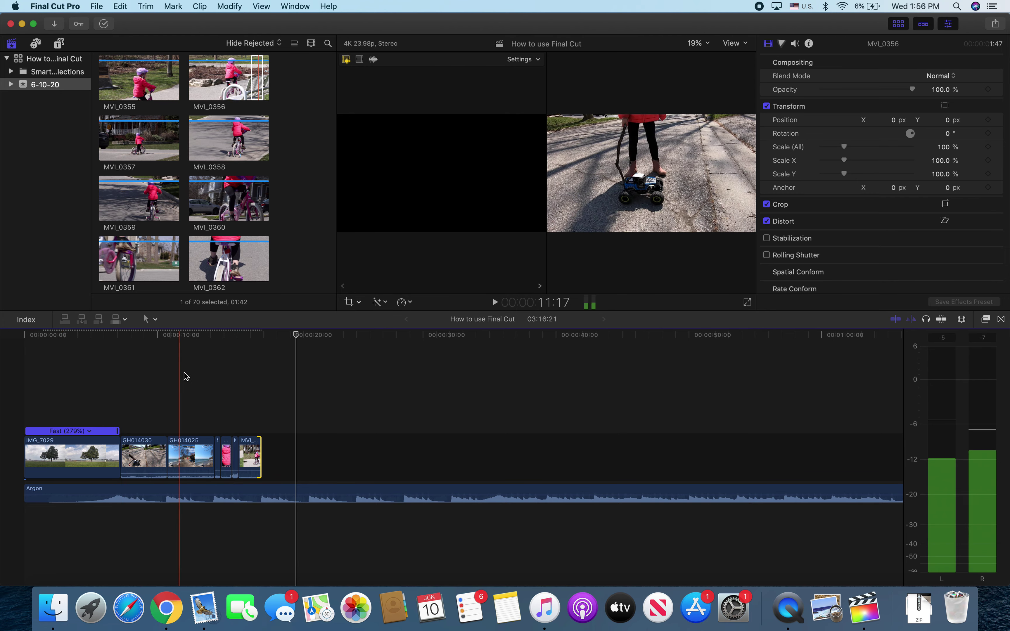
left_click(27, 378)
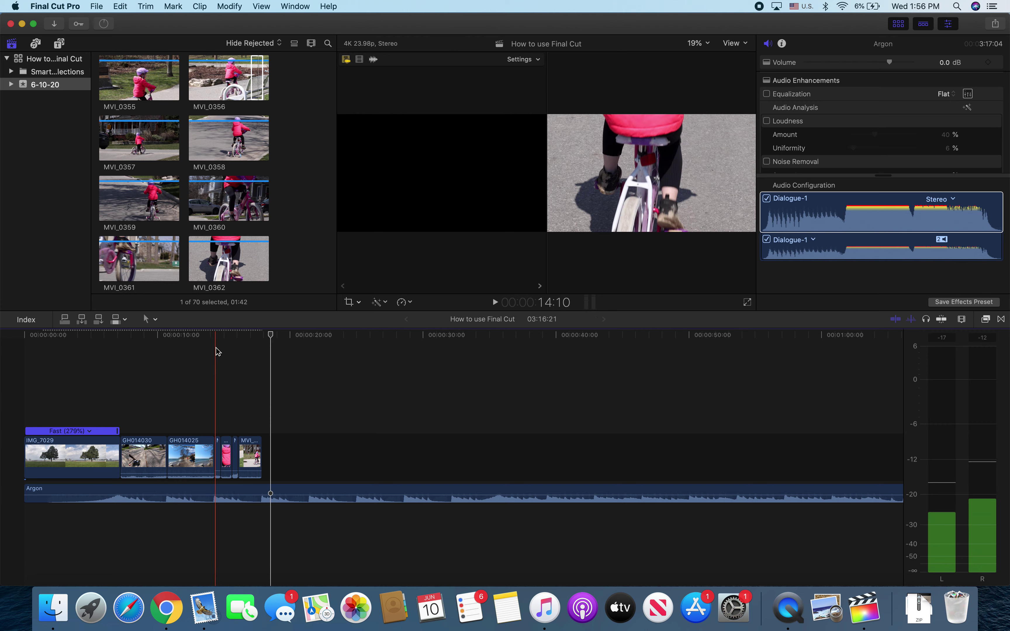
Step: Set the GH014025 beach clip's Scale (All) in the Transform inspector to 137%
left_click(202, 352)
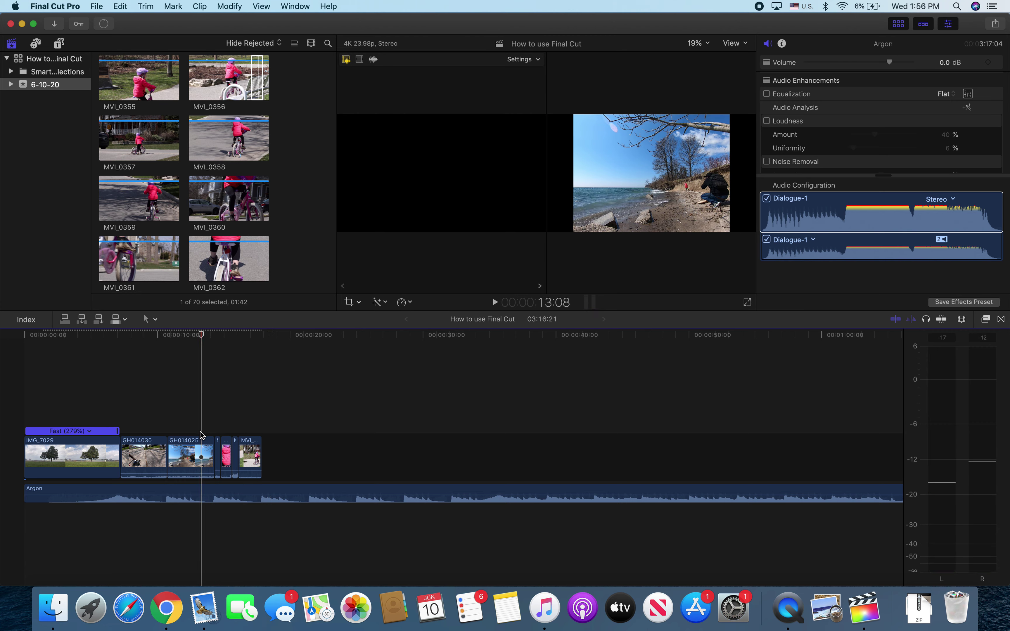
left_click(202, 437)
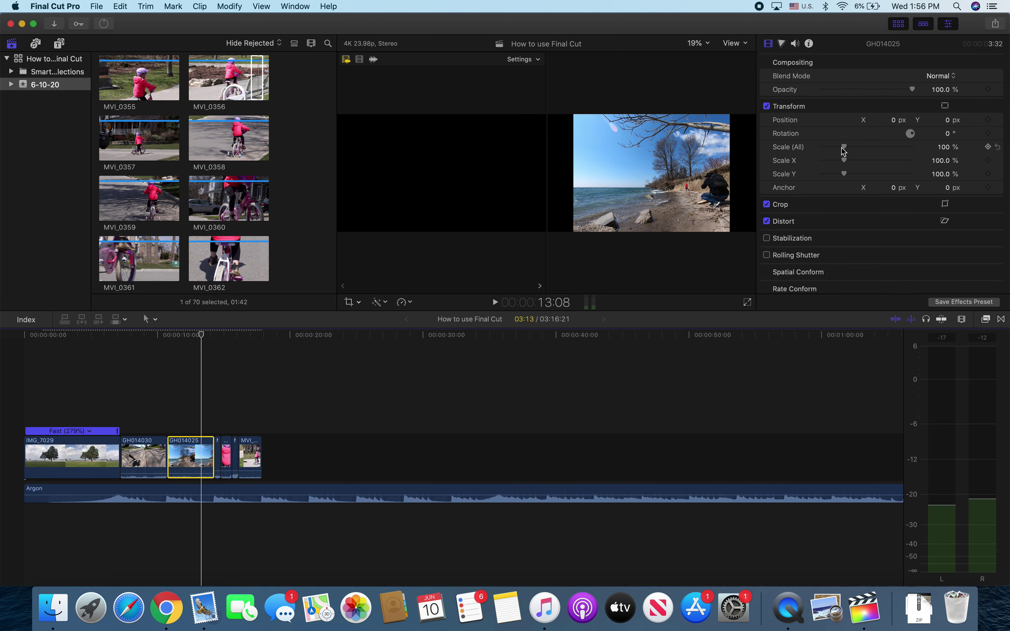
left_click_drag(843, 147, 852, 147)
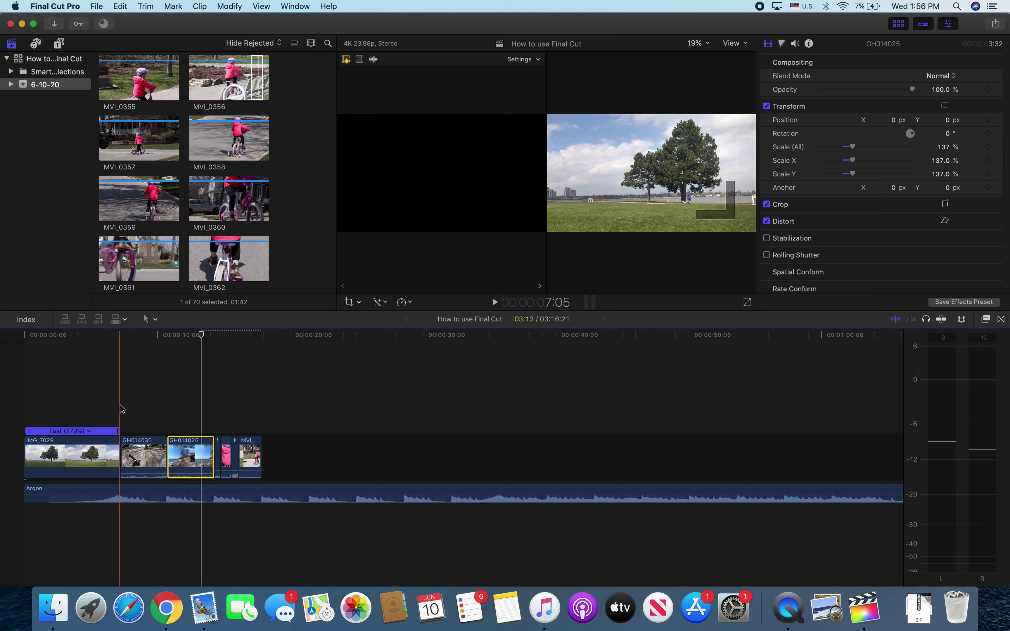
left_click(263, 418)
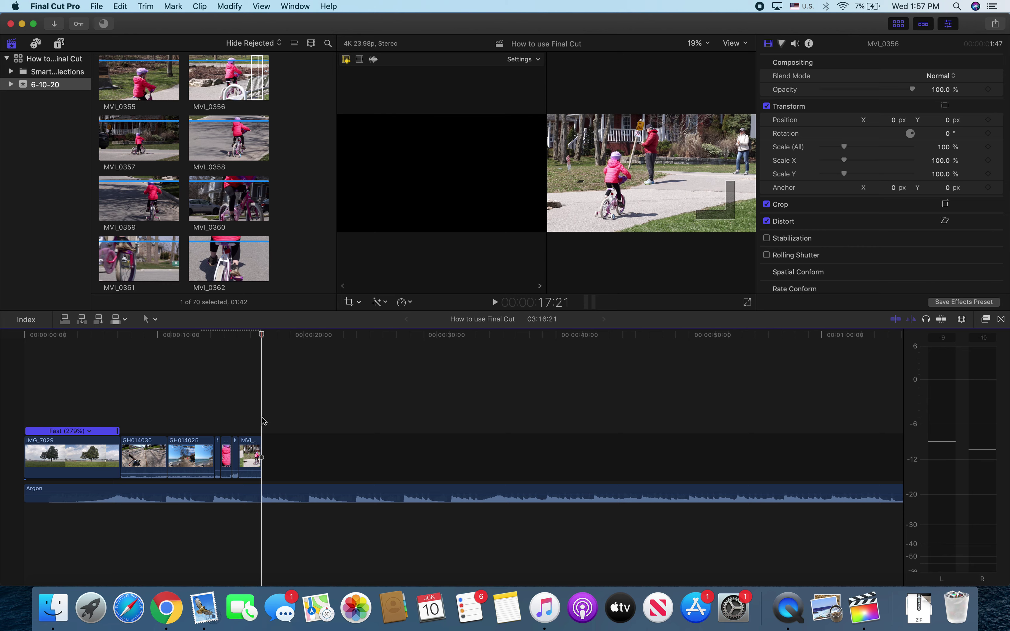
Step: Blade the Argon music where the video ends and delete the excess piece and gap
left_click(263, 492)
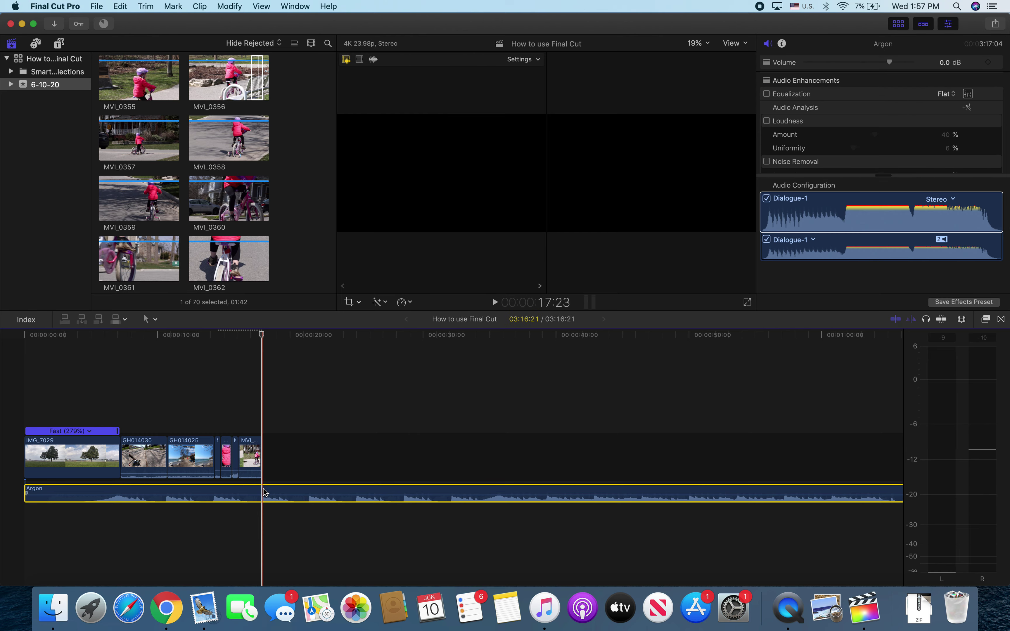
key("super+b")
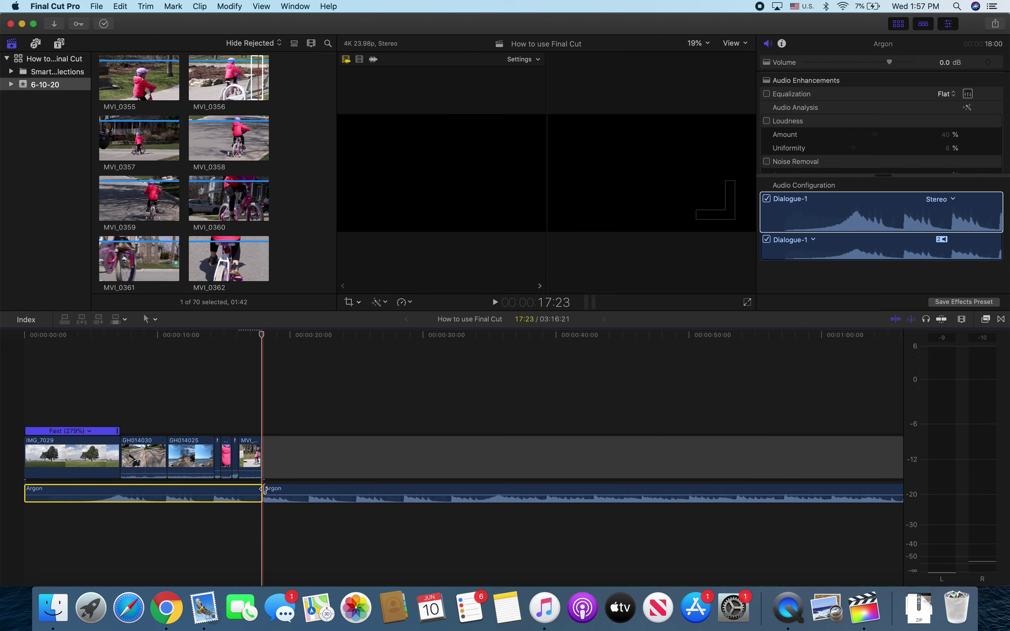
key("Delete")
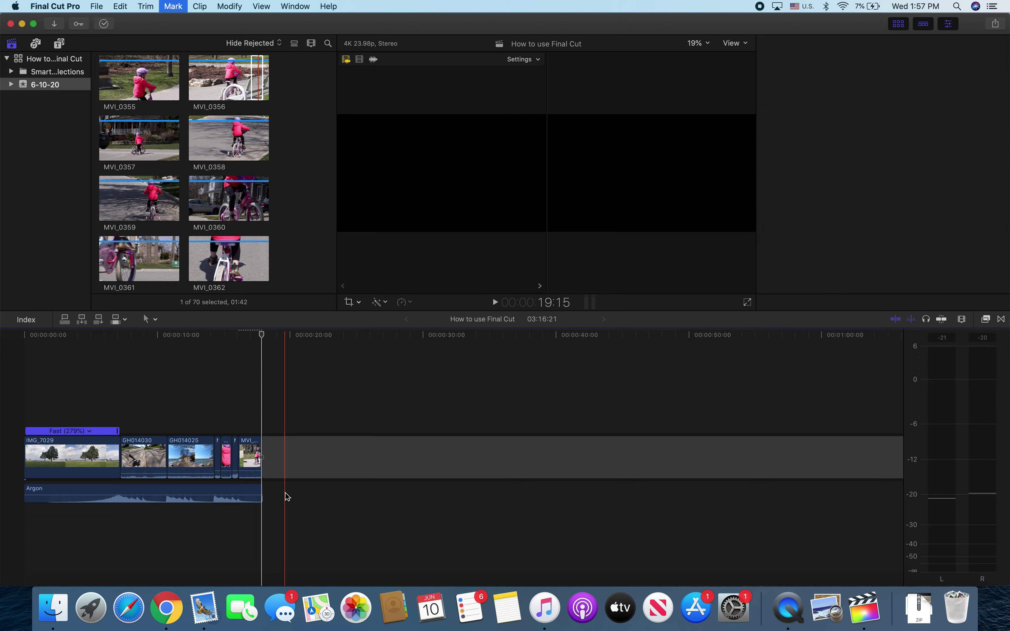
key("c")
key("Delete")
left_click(262, 494)
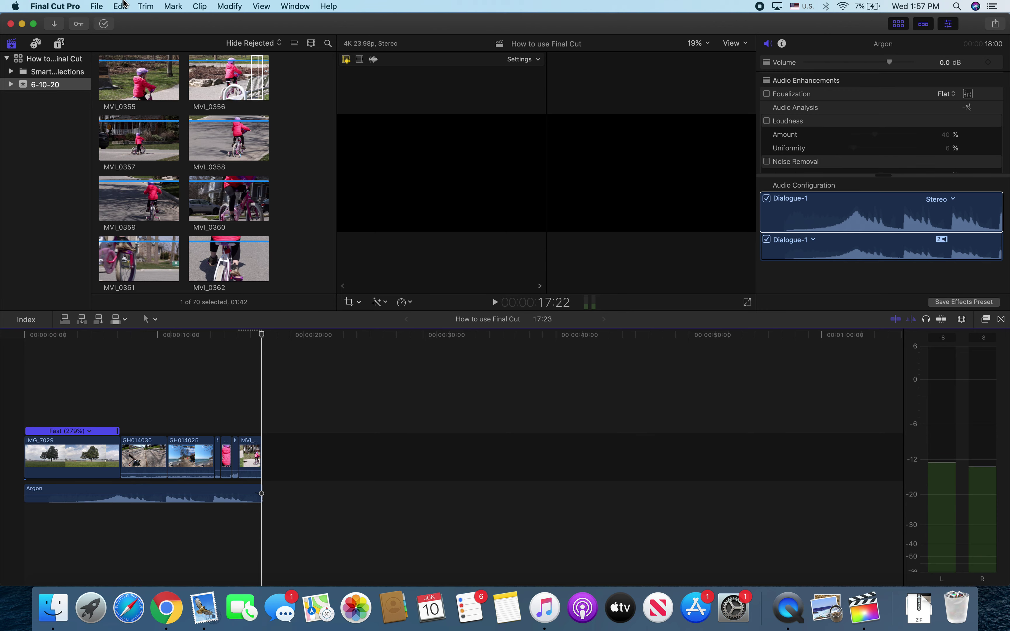
Step: Share the project as Apple Devices 4K, saving 'How to use Final Cut' into Finished Videos
left_click(97, 7)
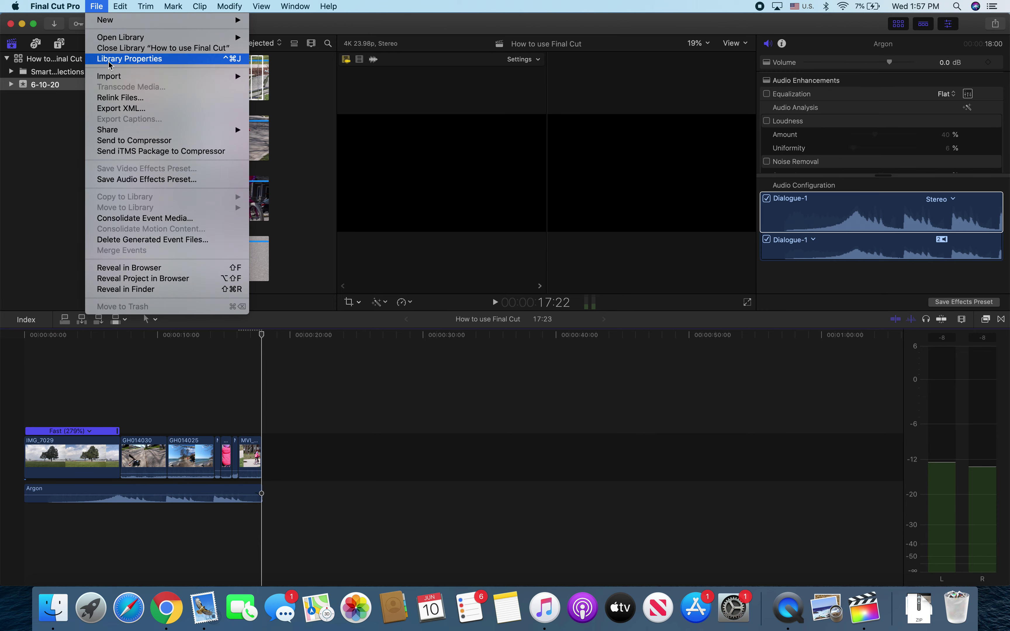
mouse_move(246, 130)
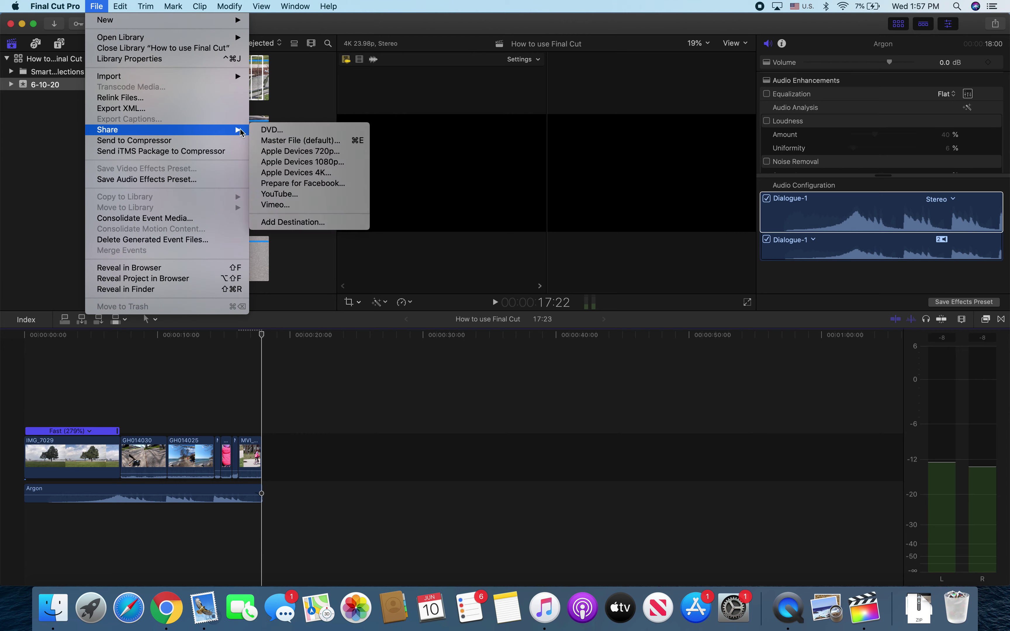
left_click(293, 178)
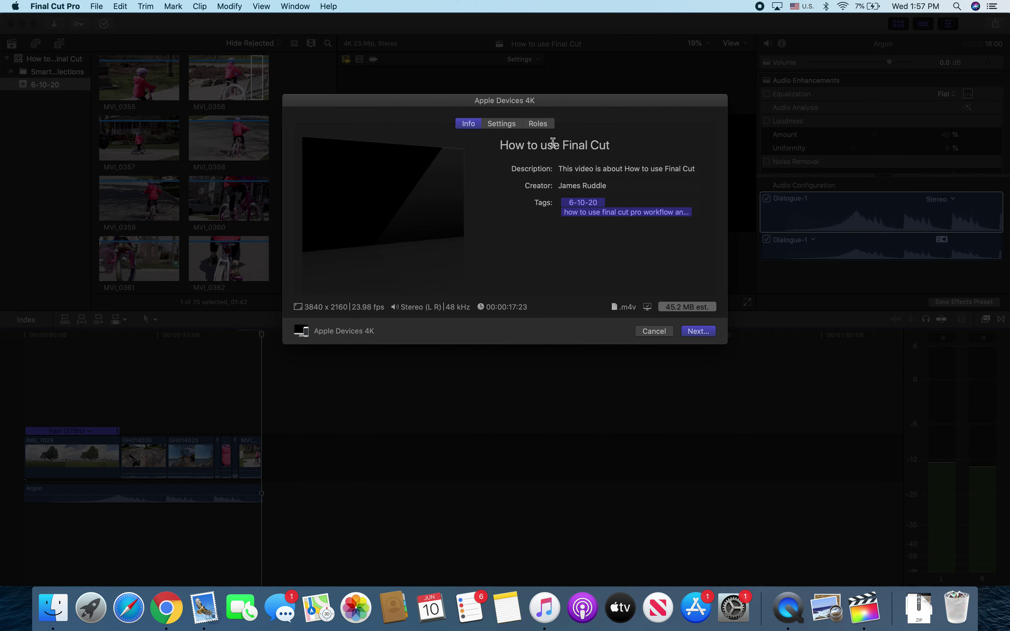
left_click(698, 331)
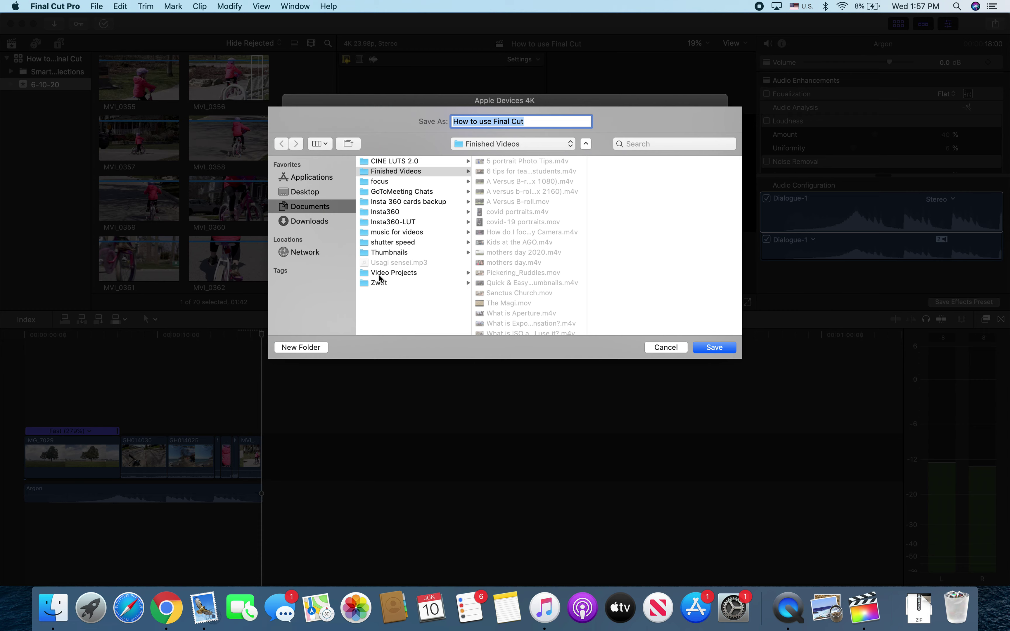
left_click(405, 175)
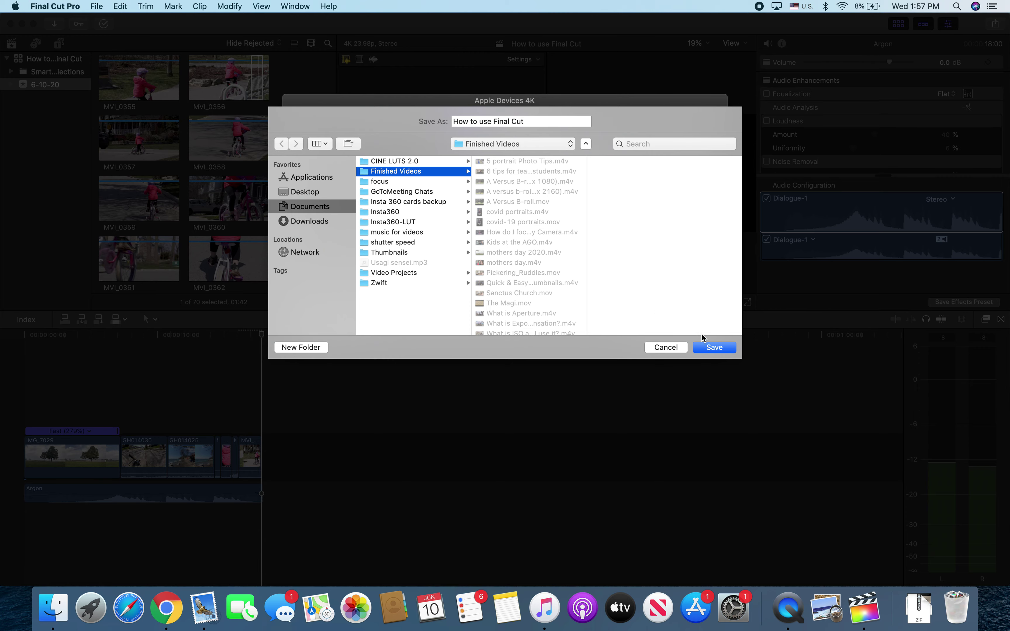
left_click(713, 347)
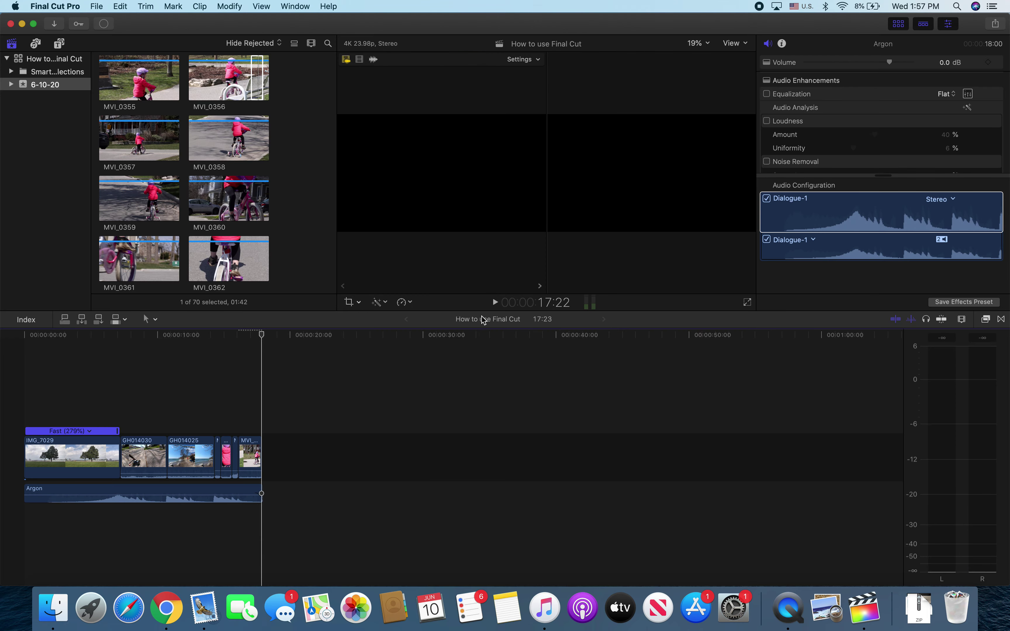